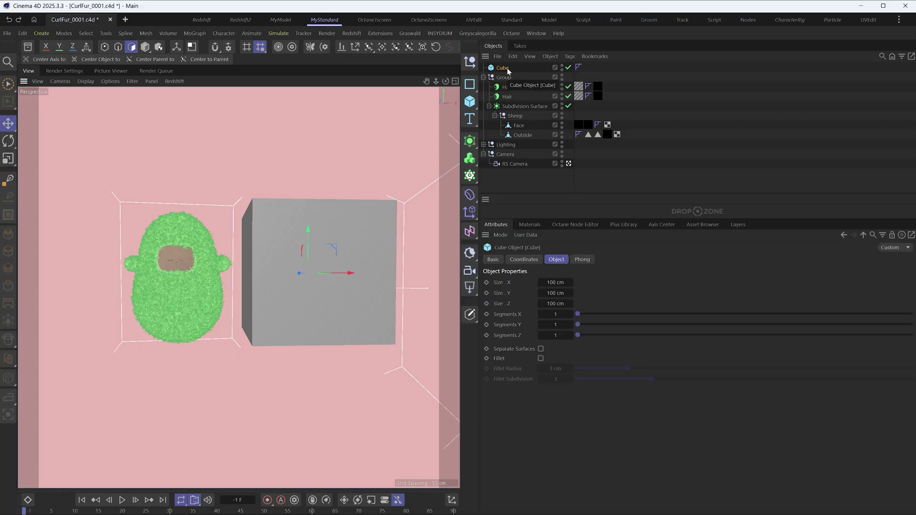
# Step: Delete the grey cube and switch off the HairEars and Hair fur objects
pyautogui.press('Delete')
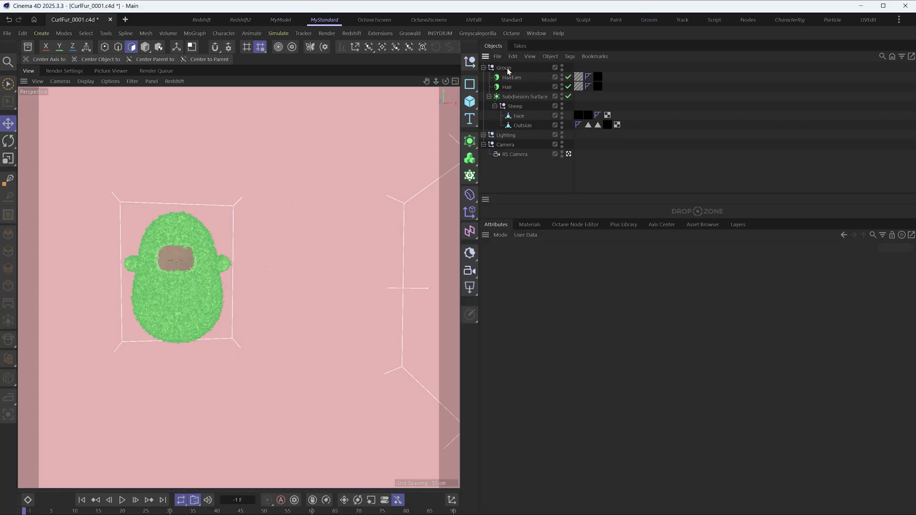
pyautogui.scroll(4, 74, 249)
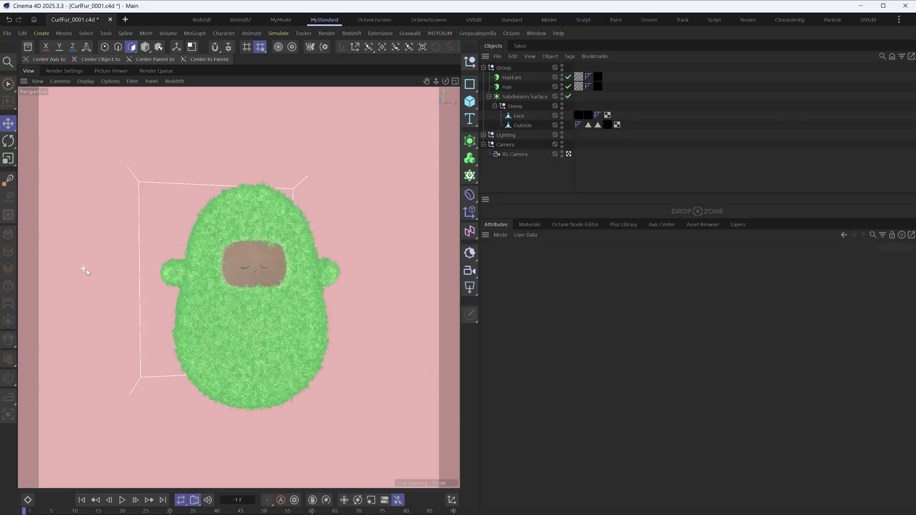
pyautogui.scroll(4, 266, 336)
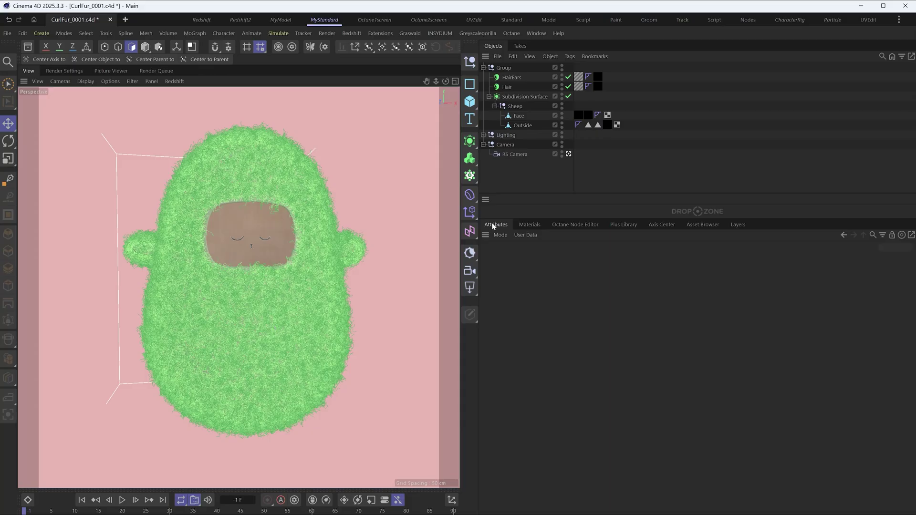
pyautogui.click(568, 77)
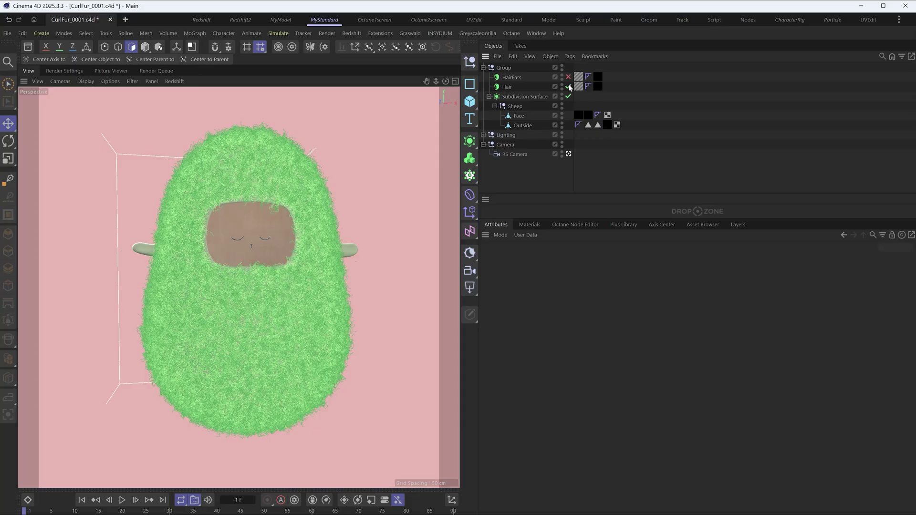
pyautogui.click(568, 87)
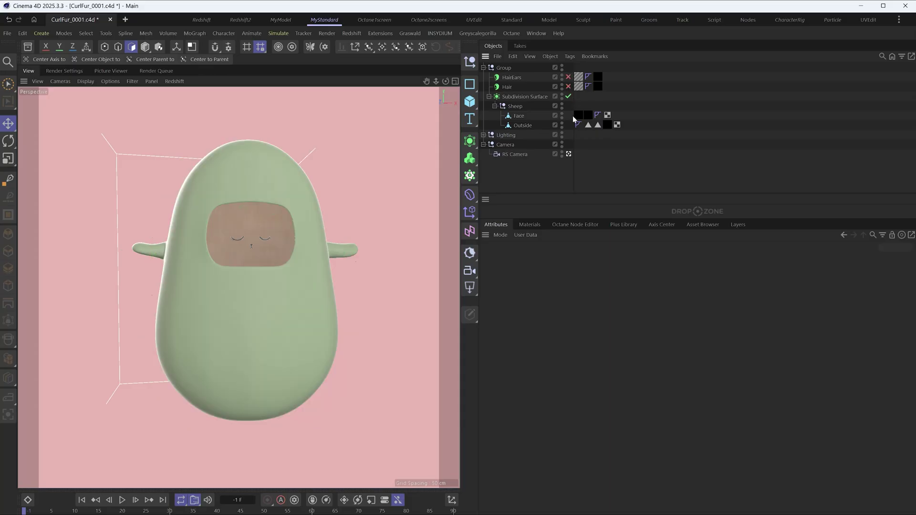
# Step: Select the Outside object's body Polygon Selection tag
pyautogui.click(589, 125)
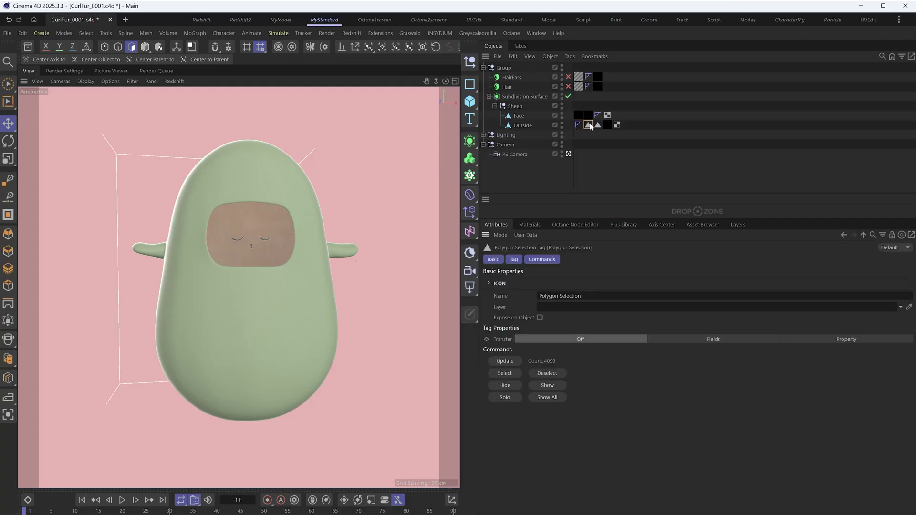
pyautogui.click(597, 126)
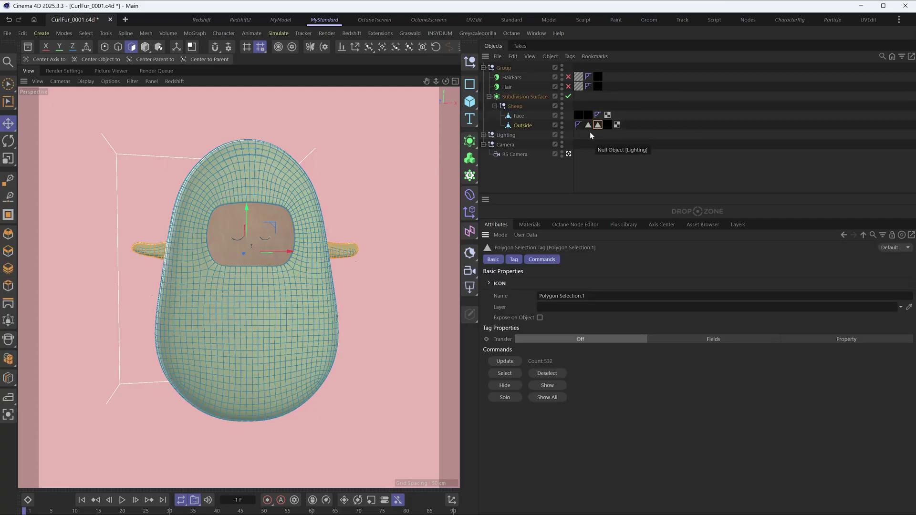
pyautogui.click(589, 125)
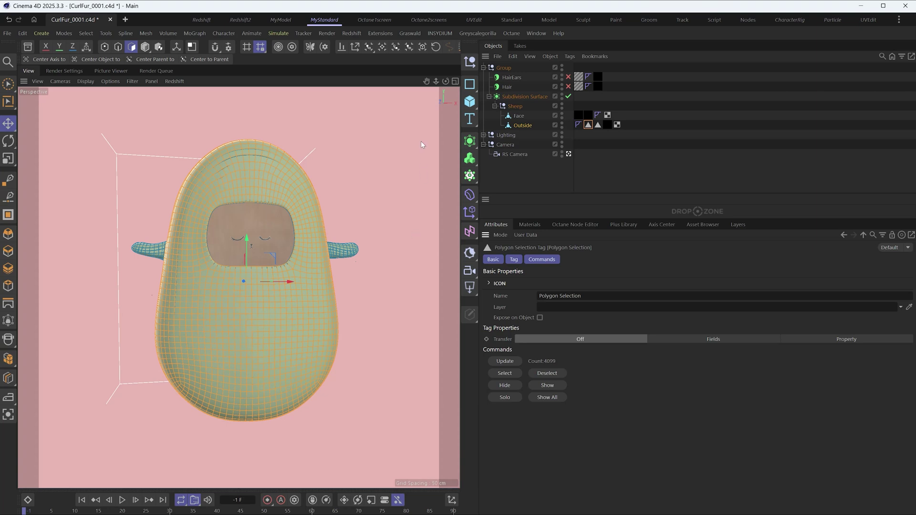
# Step: Add a Hair object with 12 cm guide length and roots placed by Polygon Area
pyautogui.click(281, 33)
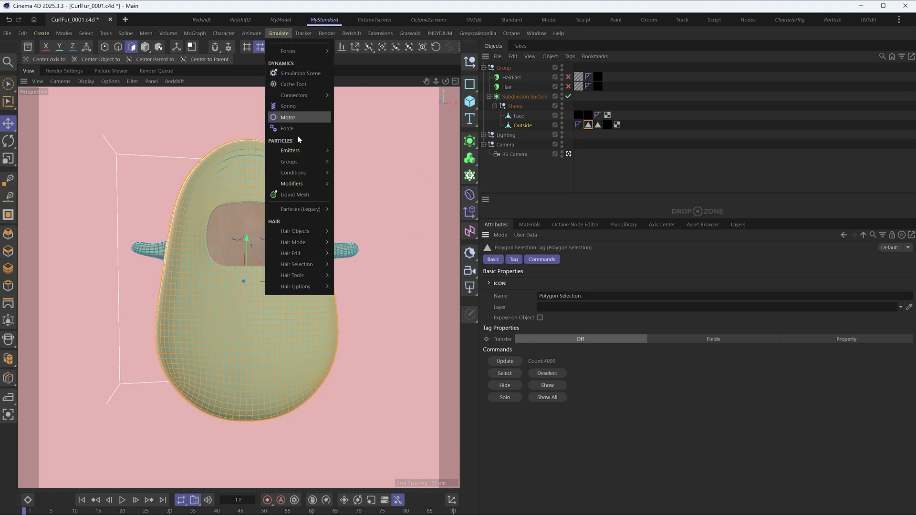
pyautogui.moveTo(296, 231)
pyautogui.click(347, 235)
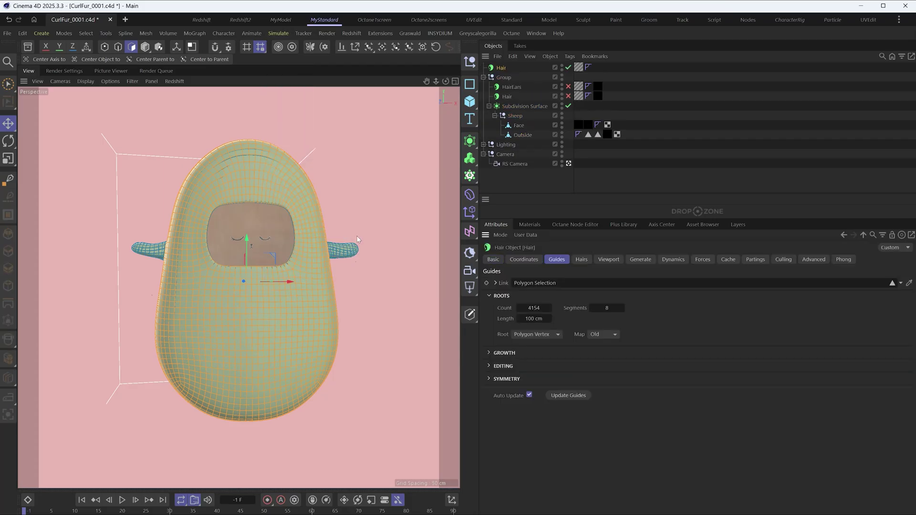
pyautogui.click(531, 317)
pyautogui.write('12')
pyautogui.click(542, 336)
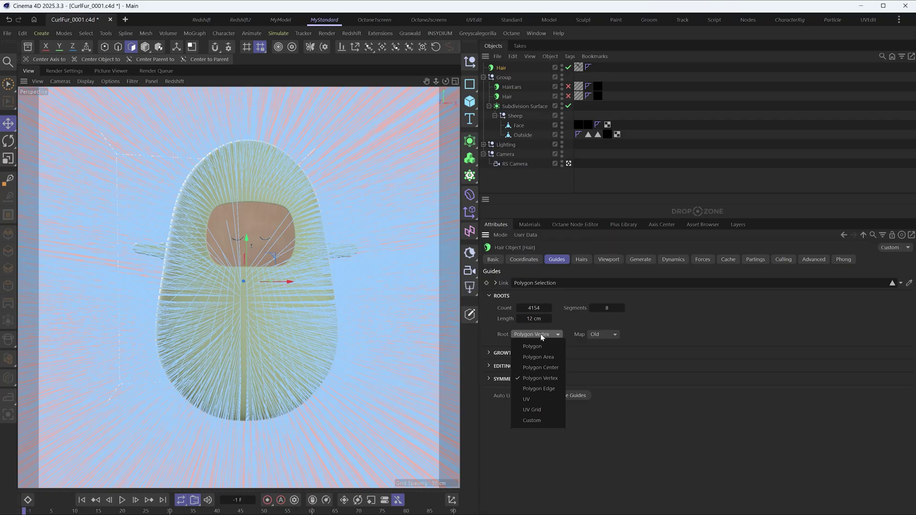
pyautogui.click(547, 358)
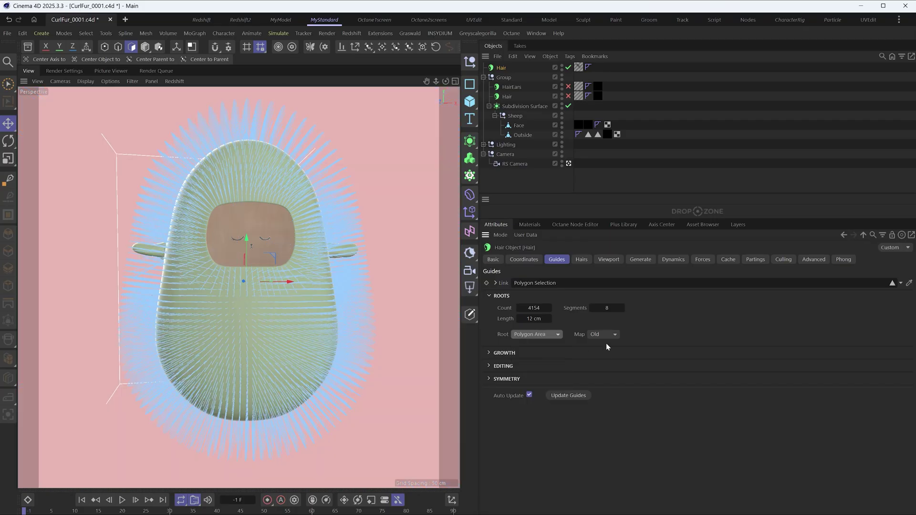
# Step: Set the hair Count to 100000 and Segments to 25
pyautogui.click(582, 260)
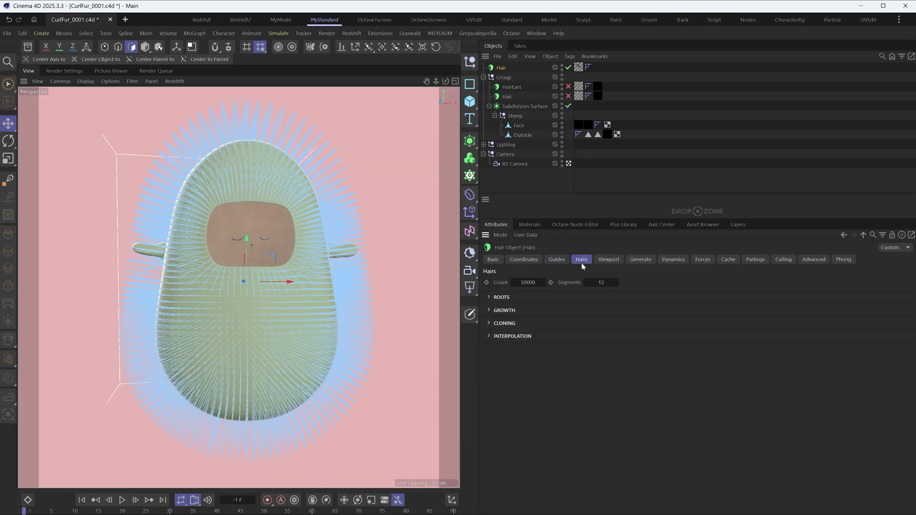
pyautogui.click(528, 283)
pyautogui.click(521, 283)
pyautogui.write('0')
pyautogui.press('Tab')
pyautogui.write('25')
# Step: In Hair Mat Thickness, set Root 0.06 cm, Tip 0.008 cm and Variation 0.003 cm
pyautogui.click(579, 67)
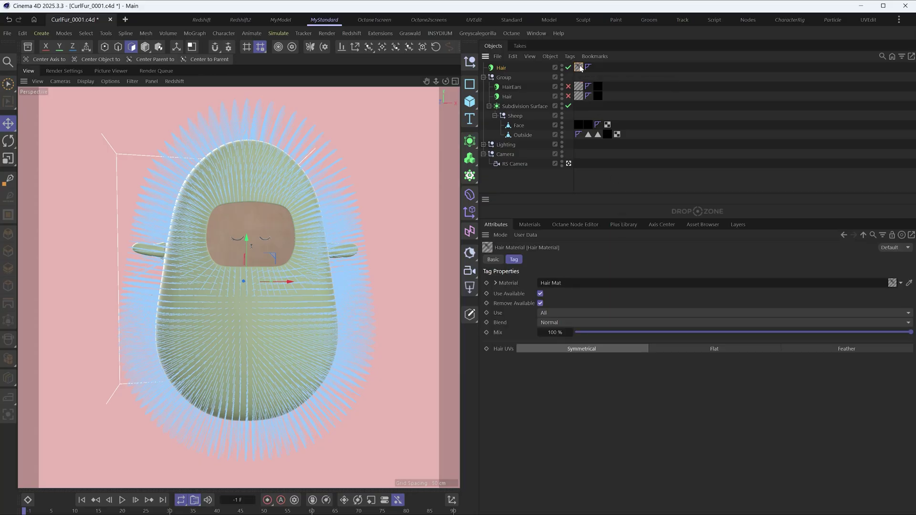
pyautogui.doubleClick(580, 69)
pyautogui.click(576, 260)
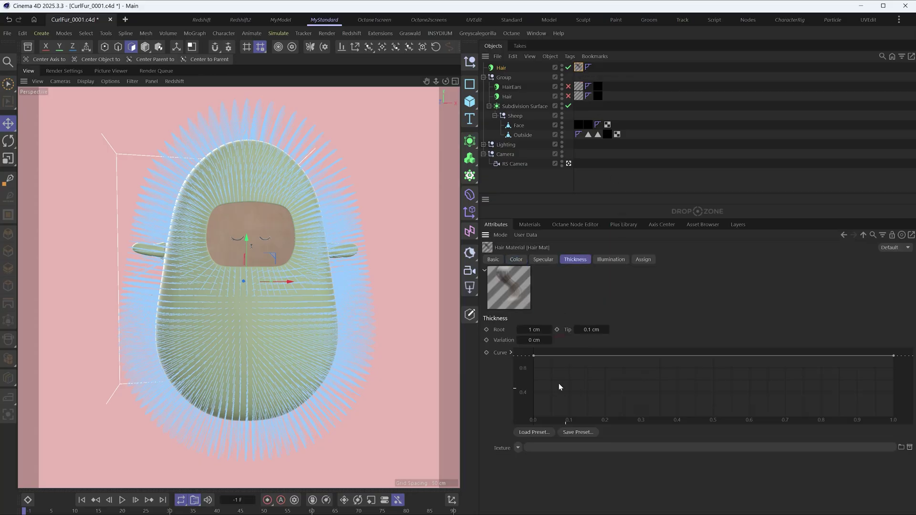
pyautogui.click(534, 330)
pyautogui.write('0.06')
pyautogui.press('Return')
pyautogui.click(583, 330)
pyautogui.write('0.008')
pyautogui.press('Return')
pyautogui.click(535, 340)
pyautogui.write('0.003')
pyautogui.press('Return')
pyautogui.click(501, 67)
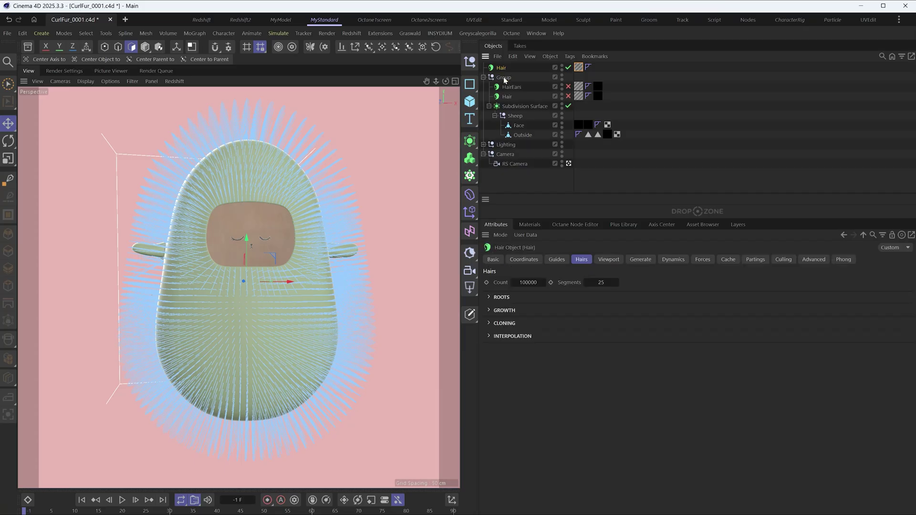
# Step: Set the Hair object's viewport Display to Hair Lines and deselect it
pyautogui.click(602, 262)
pyautogui.click(543, 296)
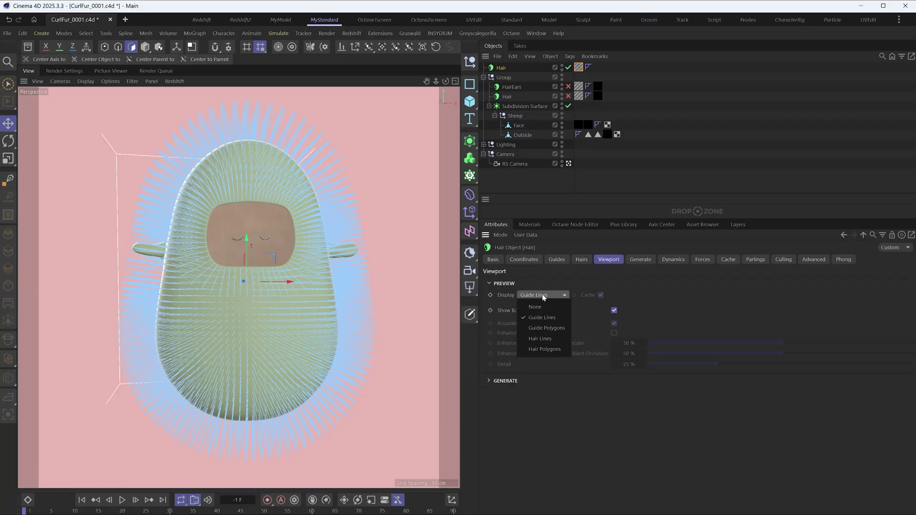
pyautogui.click(546, 340)
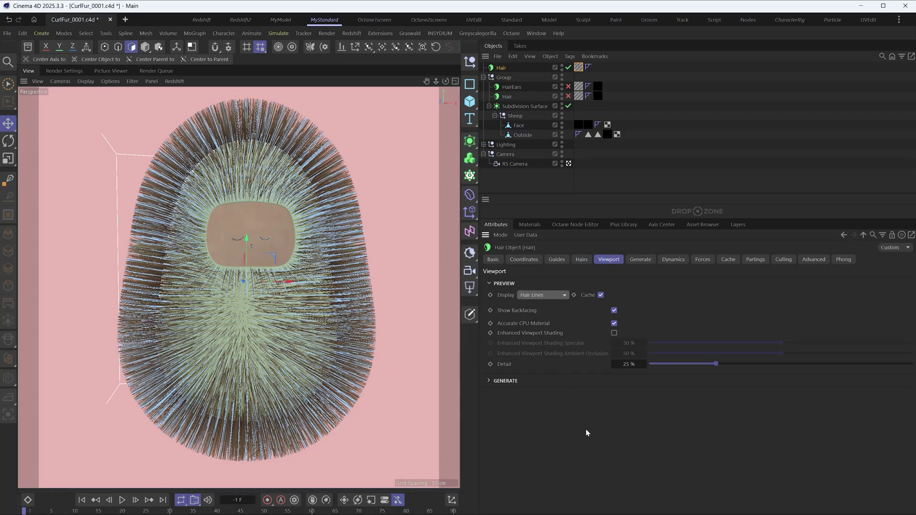
pyautogui.click(580, 179)
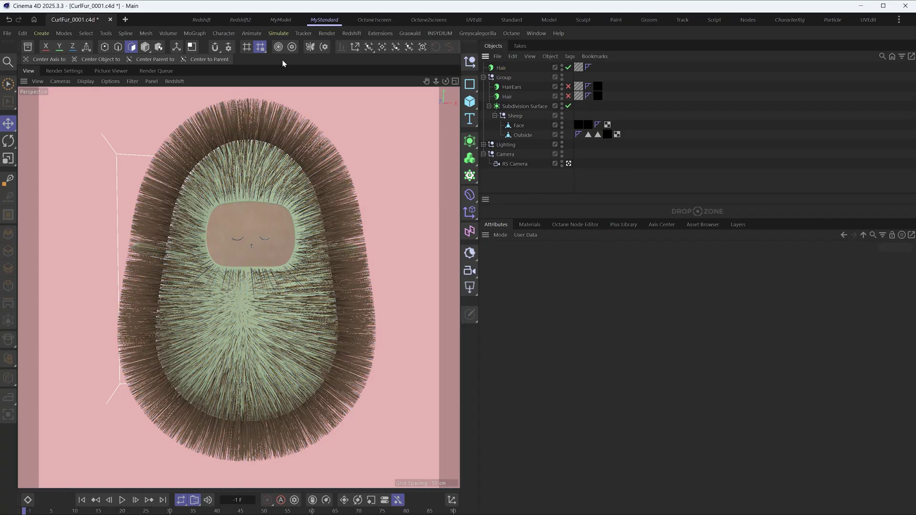
# Step: Switch to the Redshift layout and run a quick Redshift render of the sheep
pyautogui.click(206, 21)
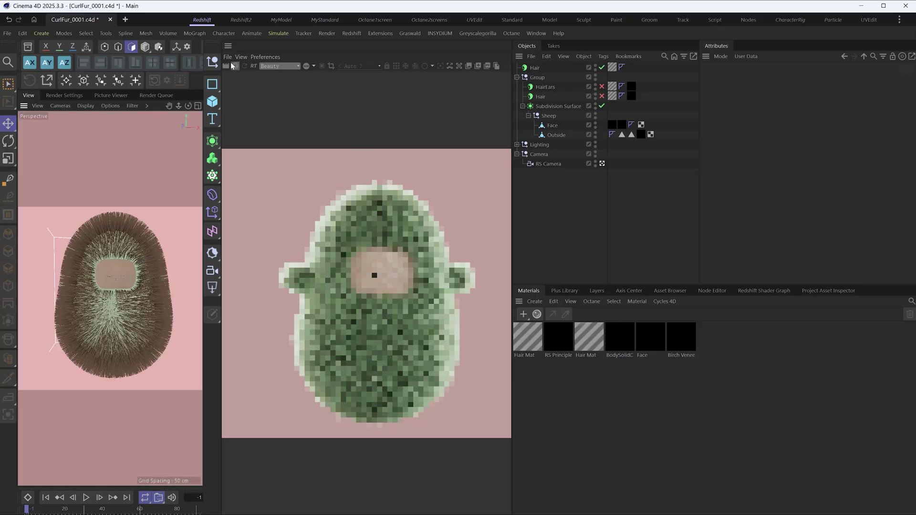
pyautogui.click(236, 67)
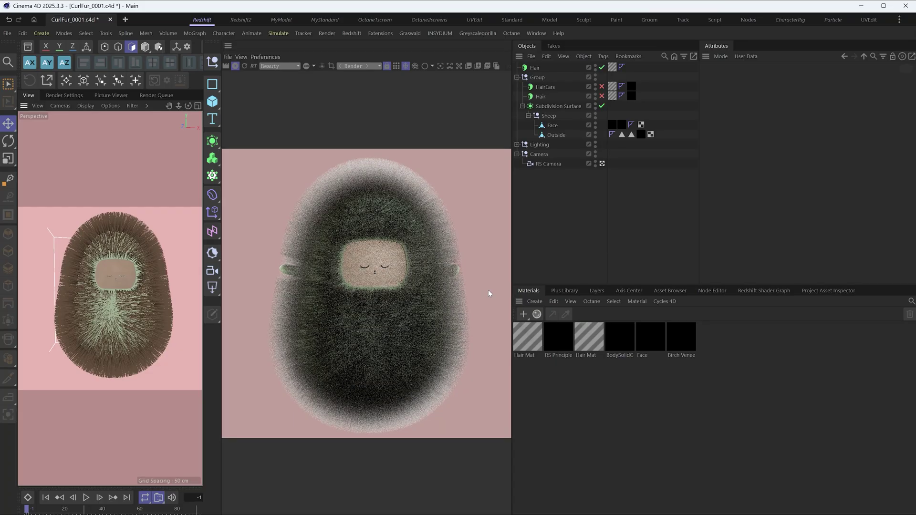
pyautogui.click(236, 66)
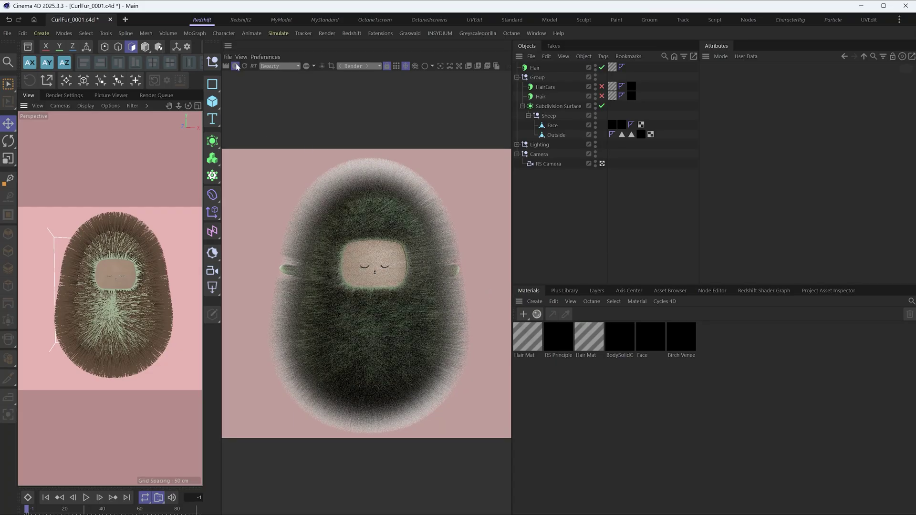
pyautogui.click(613, 68)
# Step: Set the Hair Mat colour gradient's left stop to green and right stop to light green
pyautogui.doubleClick(613, 69)
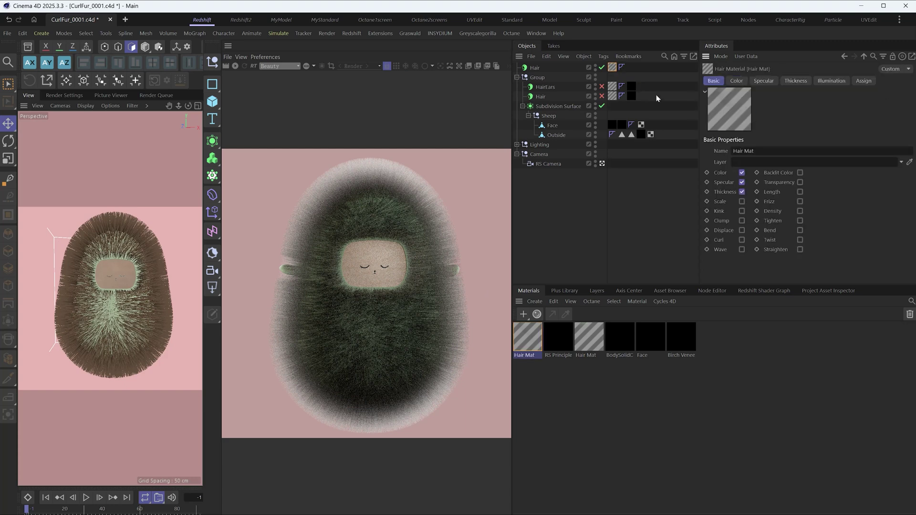
pyautogui.click(739, 81)
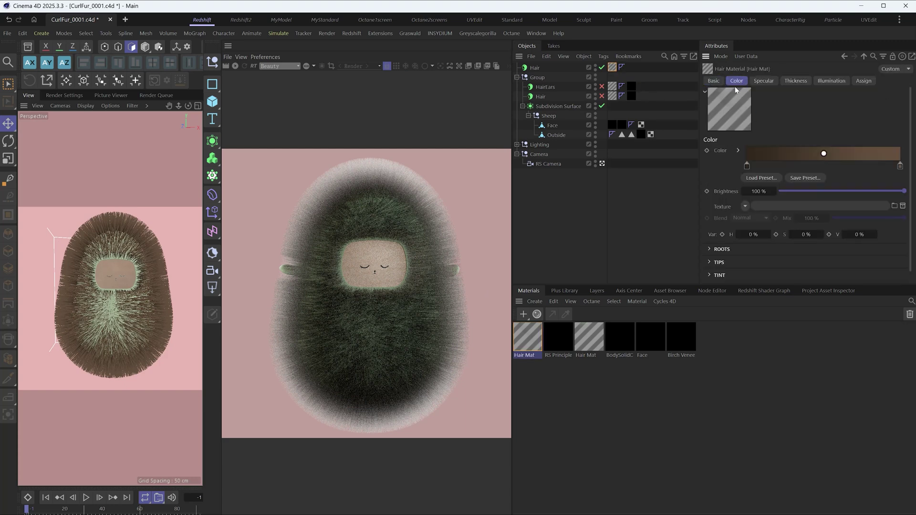
pyautogui.doubleClick(747, 168)
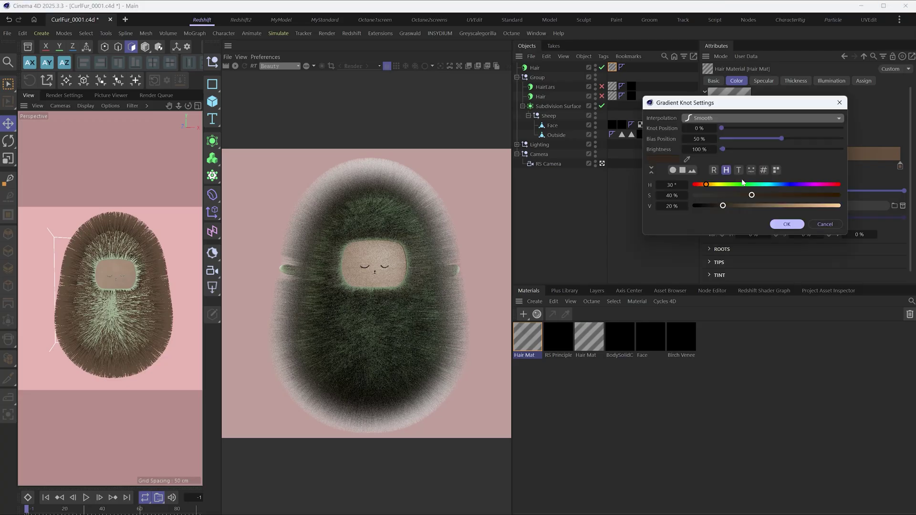
pyautogui.click(741, 185)
pyautogui.moveTo(742, 187); pyautogui.dragTo(759, 207)
pyautogui.click(786, 225)
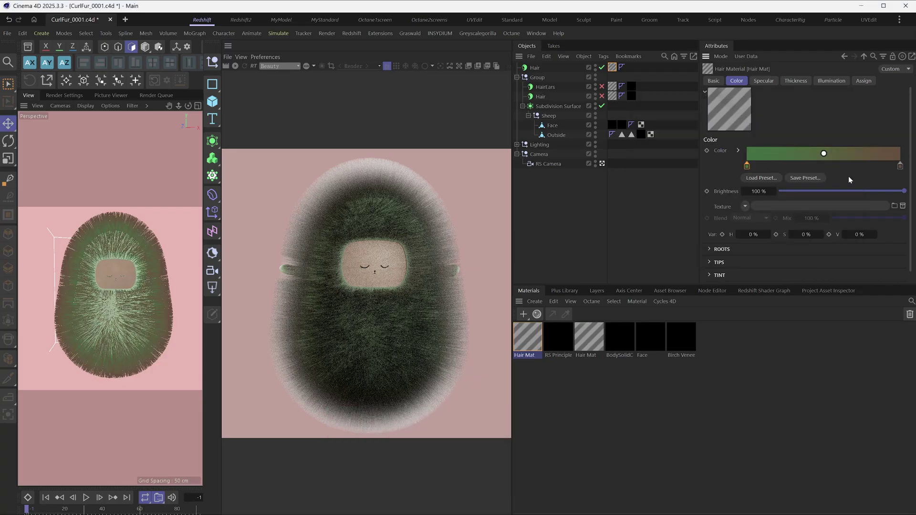
pyautogui.doubleClick(900, 166)
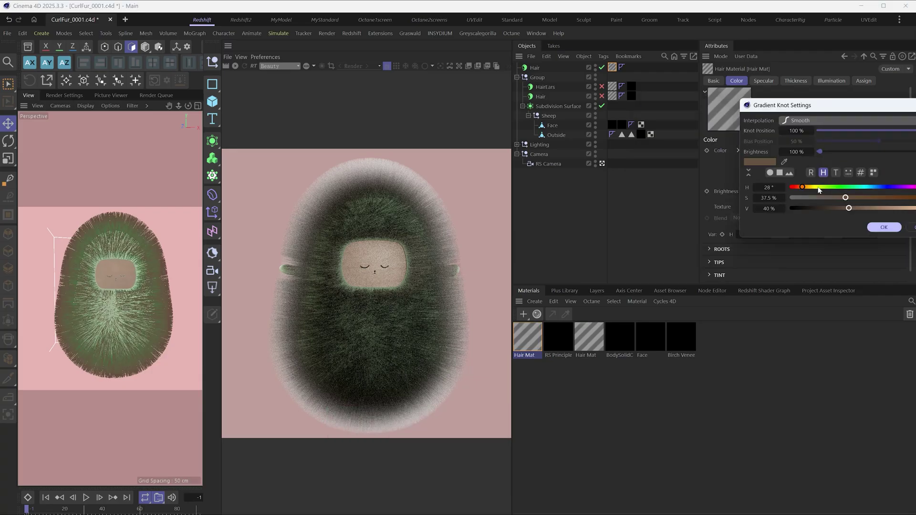
pyautogui.moveTo(818, 187); pyautogui.dragTo(839, 199)
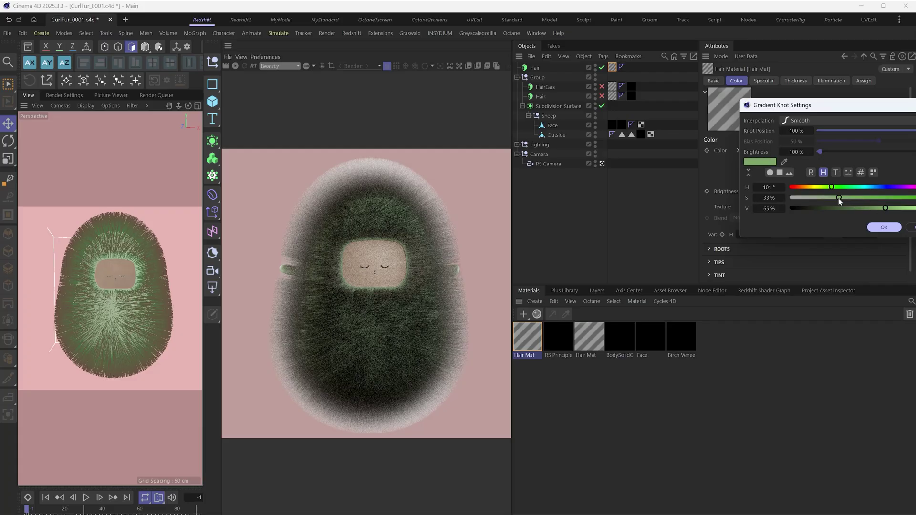
pyautogui.click(879, 228)
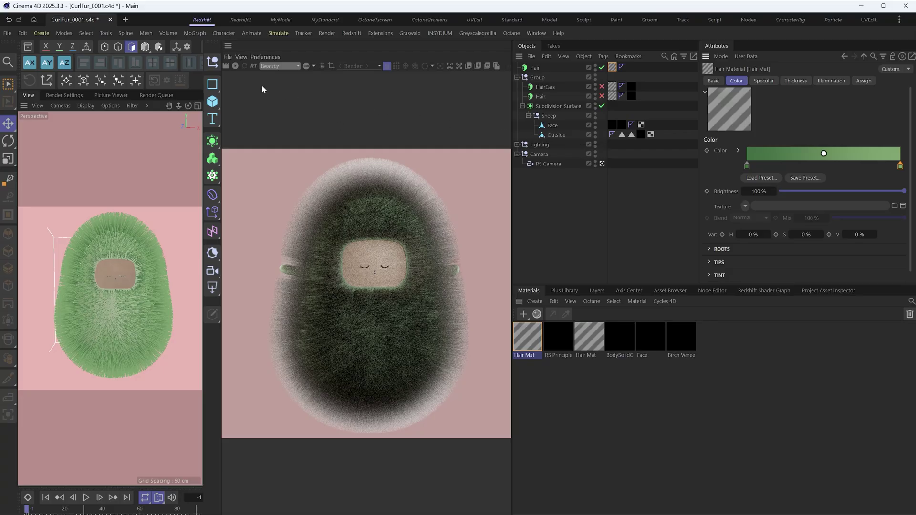
# Step: Re-render the fur in the Redshift IPR and show the Basic properties
pyautogui.click(235, 67)
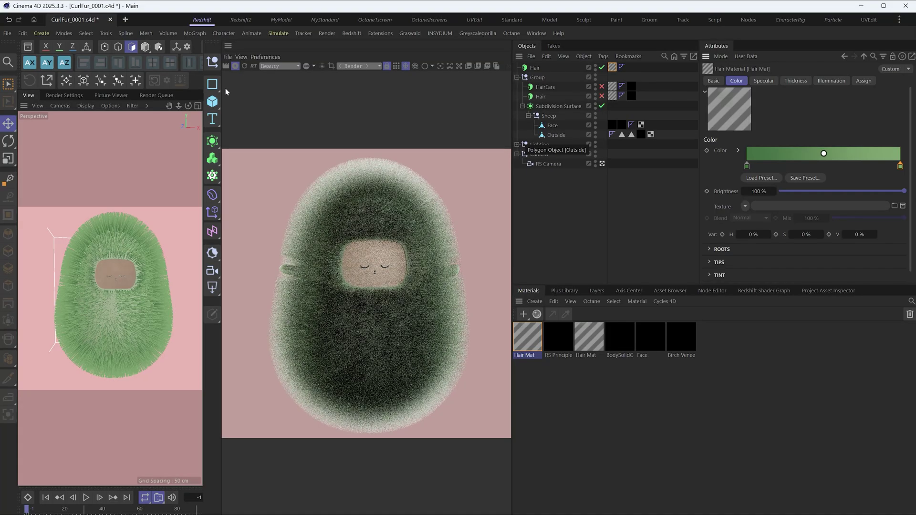
pyautogui.click(236, 66)
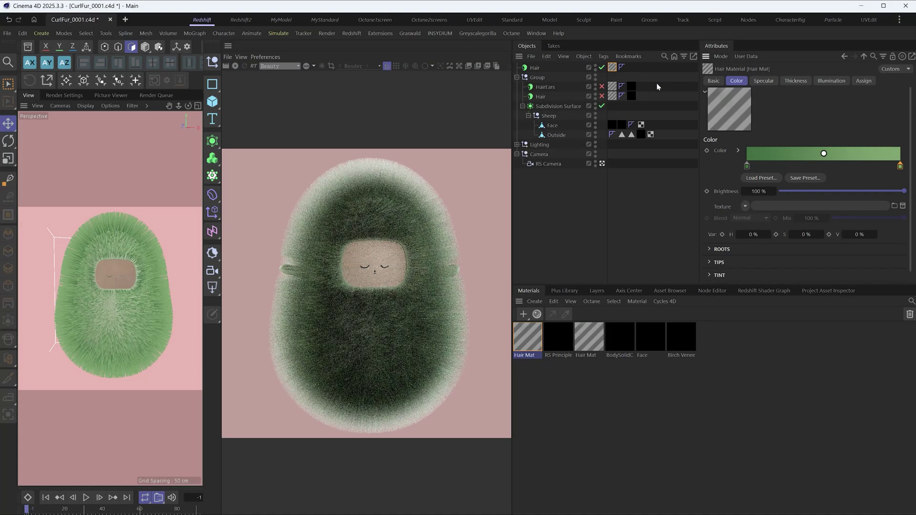
pyautogui.click(715, 82)
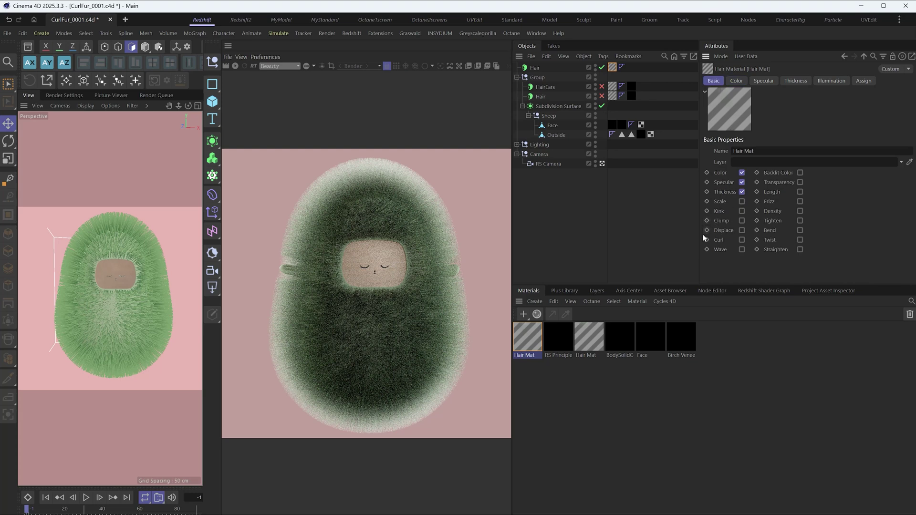
# Step: Enable Kink at 20 % strength and preview it with a Redshift IPR render
pyautogui.click(743, 211)
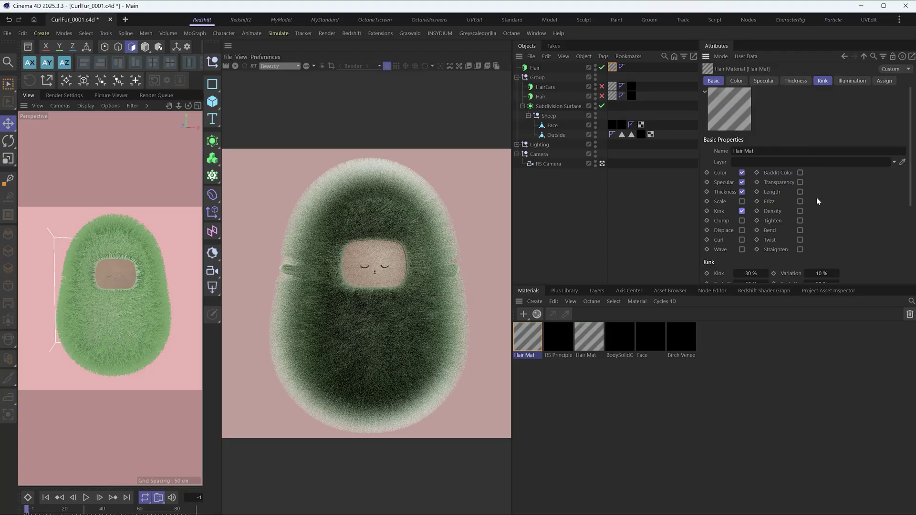
pyautogui.scroll(-3, 817, 197)
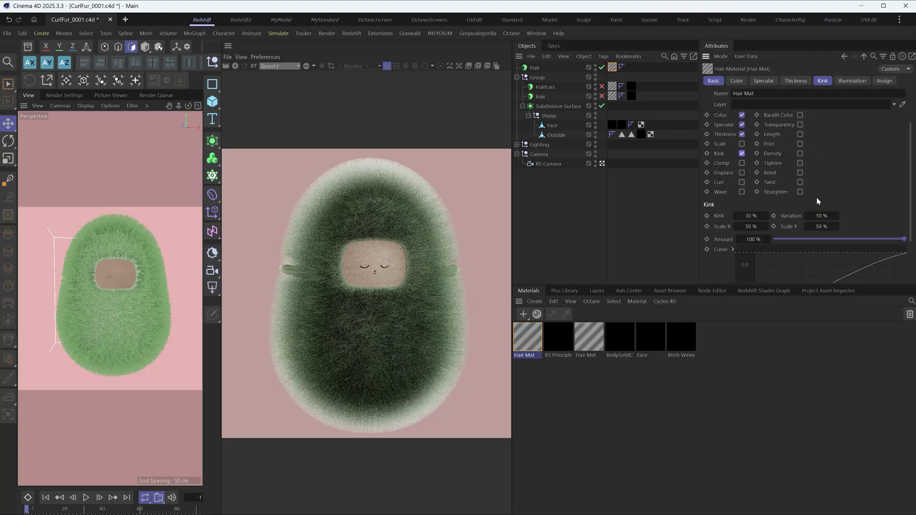
pyautogui.click(748, 216)
pyautogui.press('BackSpace')
pyautogui.write('20')
pyautogui.press('Return')
pyautogui.click(235, 67)
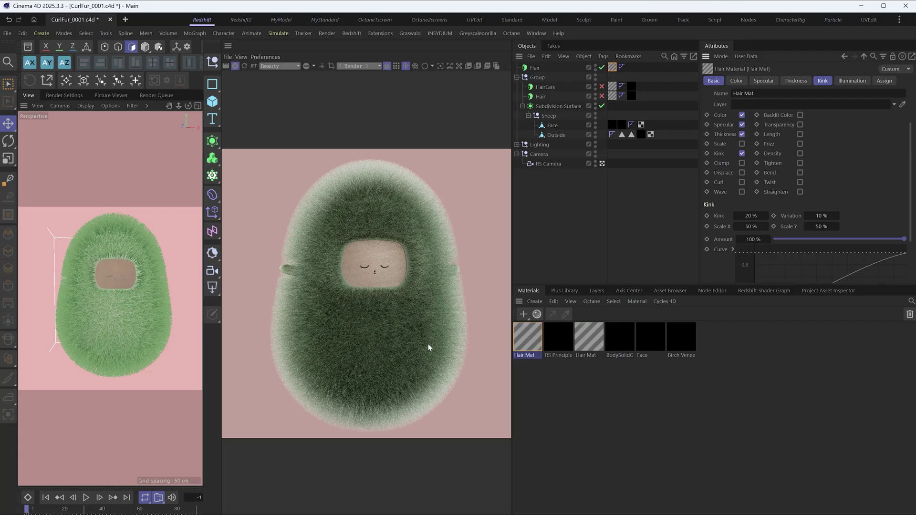
pyautogui.click(235, 67)
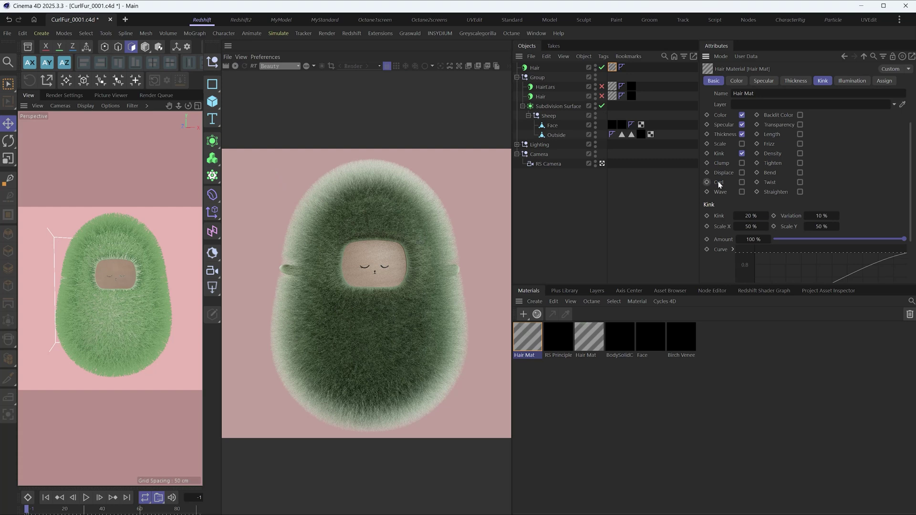
# Step: Enable Clump and set clump Count to 100 % and Clump to 40 %
pyautogui.click(743, 163)
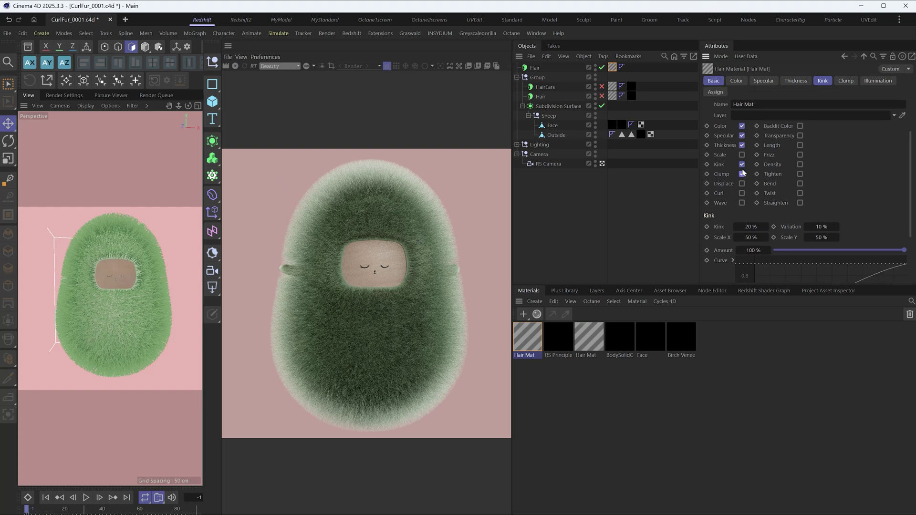
pyautogui.keyDown('shift'); pyautogui.click(846, 82); pyautogui.keyUp('shift')
pyautogui.scroll(-4, 841, 190)
pyautogui.scroll(-2, 841, 193)
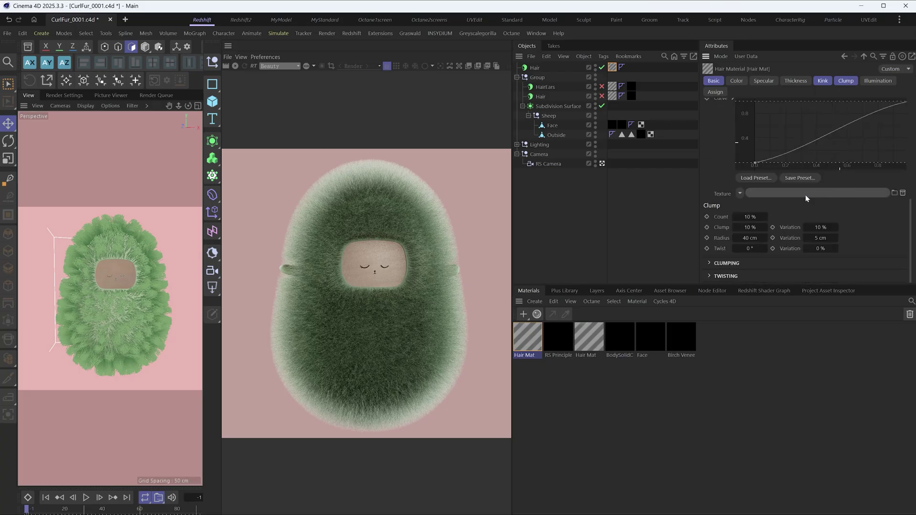
pyautogui.click(751, 217)
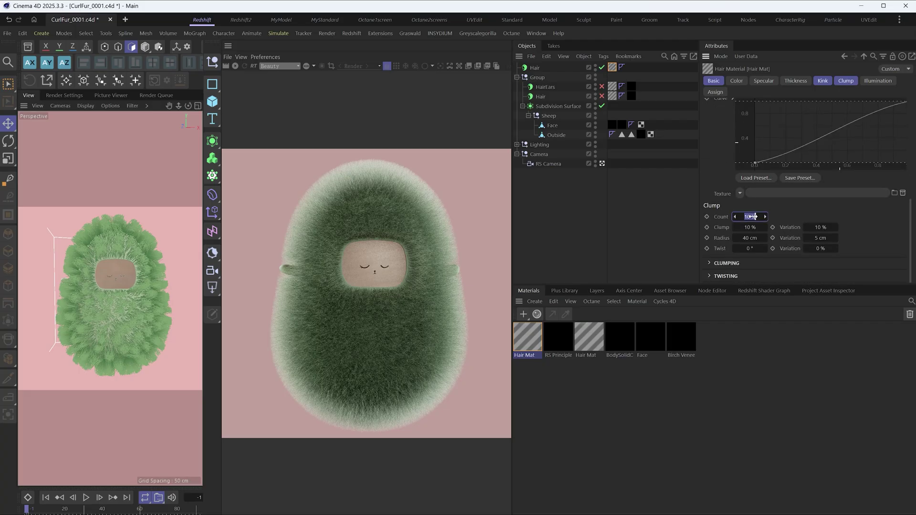
pyautogui.write('100')
pyautogui.click(750, 231)
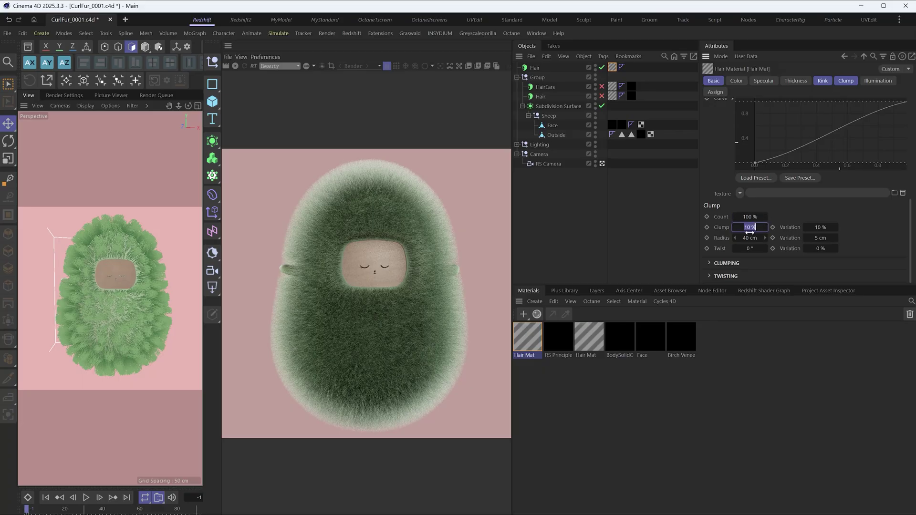
pyautogui.write('40')
# Step: Set clump Radius and radius Variation to 1 cm, then re-render in the Redshift IPR
pyautogui.click(749, 237)
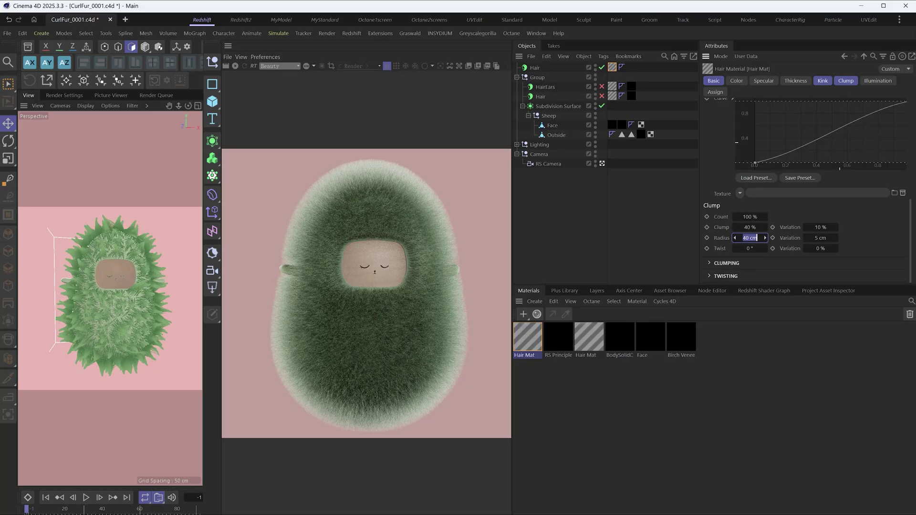
pyautogui.write('1')
pyautogui.click(821, 238)
pyautogui.write('1')
pyautogui.press('Return')
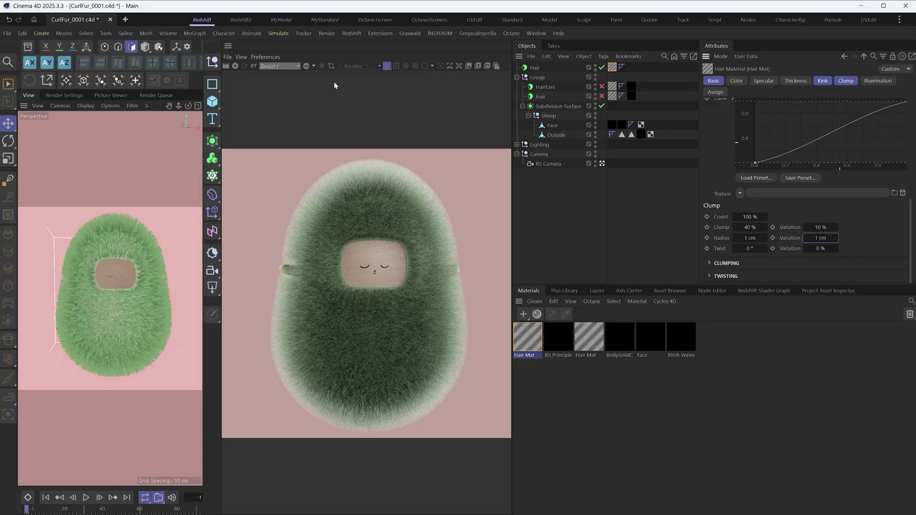
pyautogui.click(236, 67)
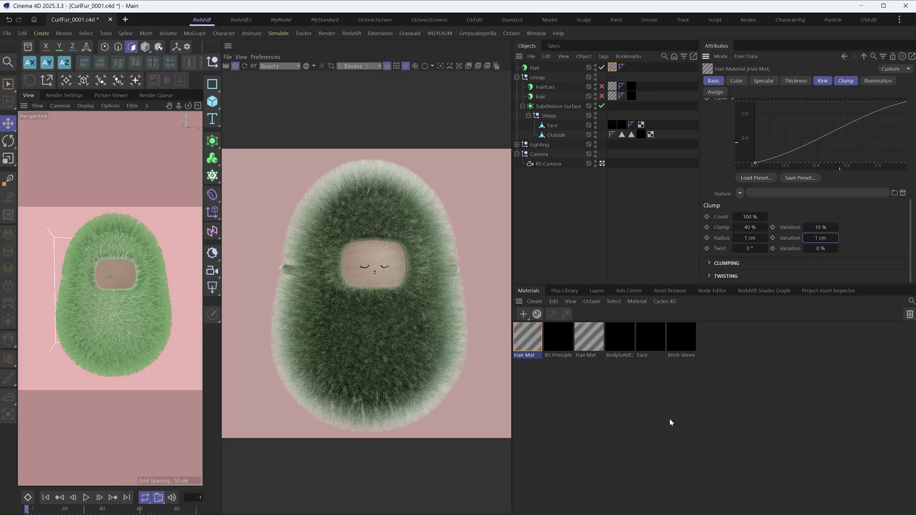
pyautogui.click(236, 67)
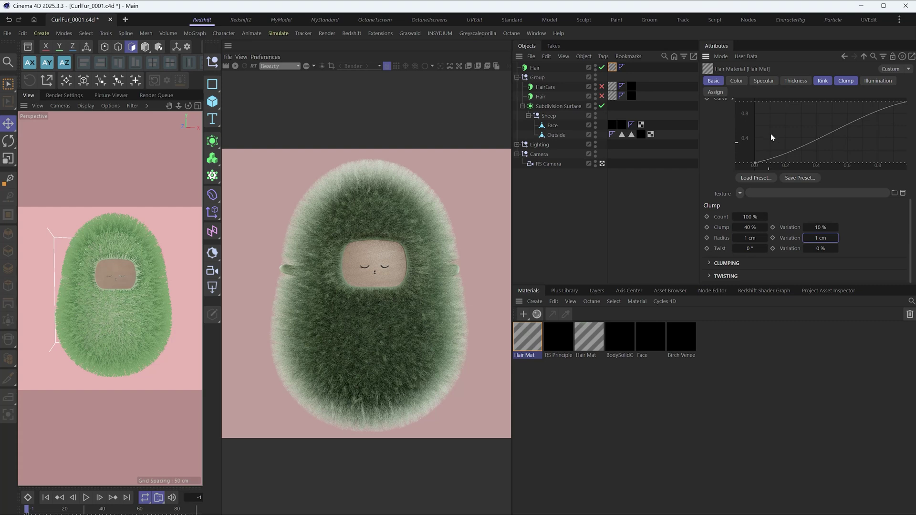
# Step: Enable Curl at 660° with 70 % amount and Random direction
pyautogui.scroll(10, 772, 133)
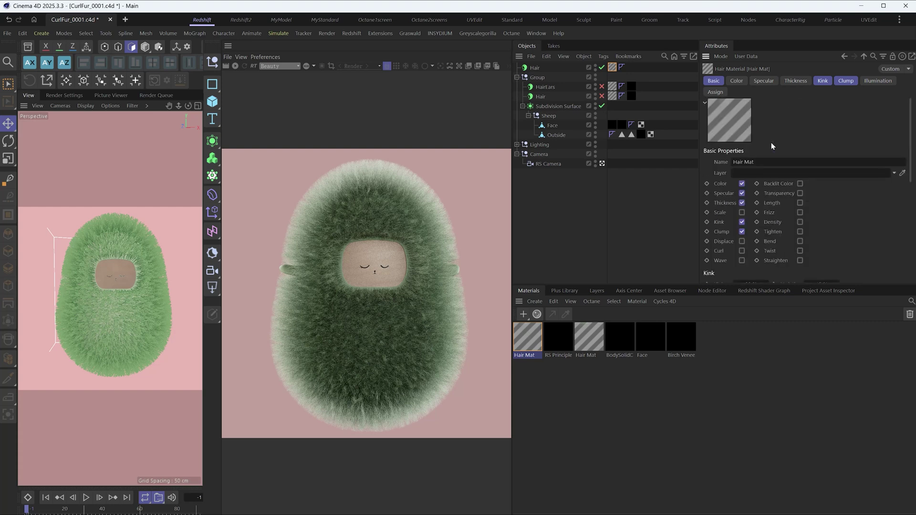
pyautogui.click(743, 251)
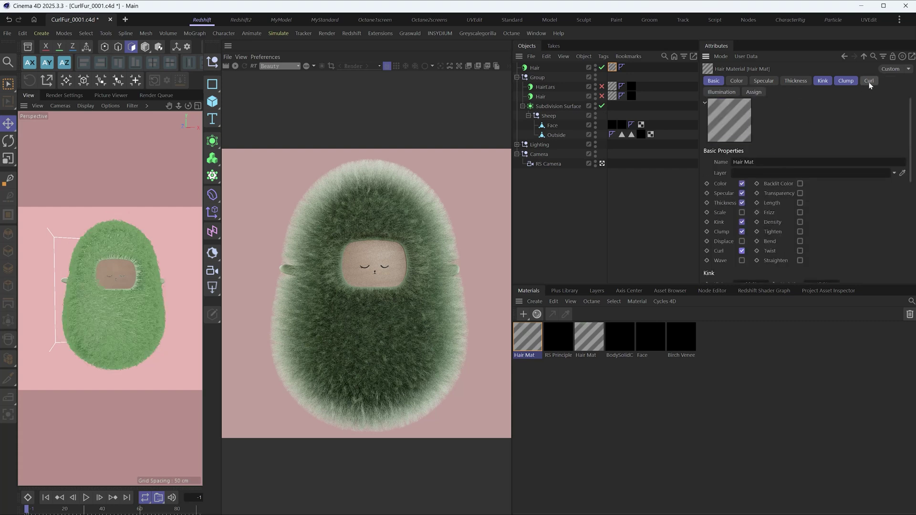
pyautogui.scroll(-12, 819, 203)
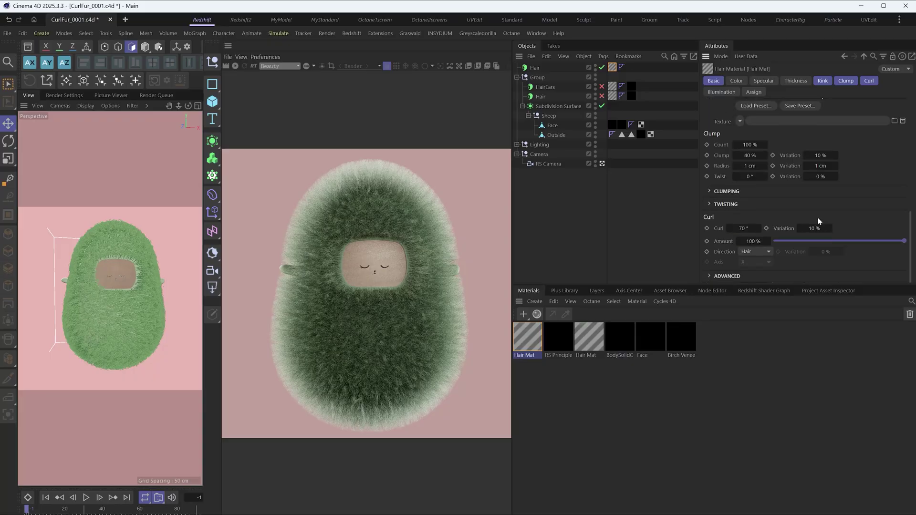
pyautogui.doubleClick(743, 229)
pyautogui.write('660')
pyautogui.doubleClick(754, 241)
pyautogui.write('70')
pyautogui.press('Return')
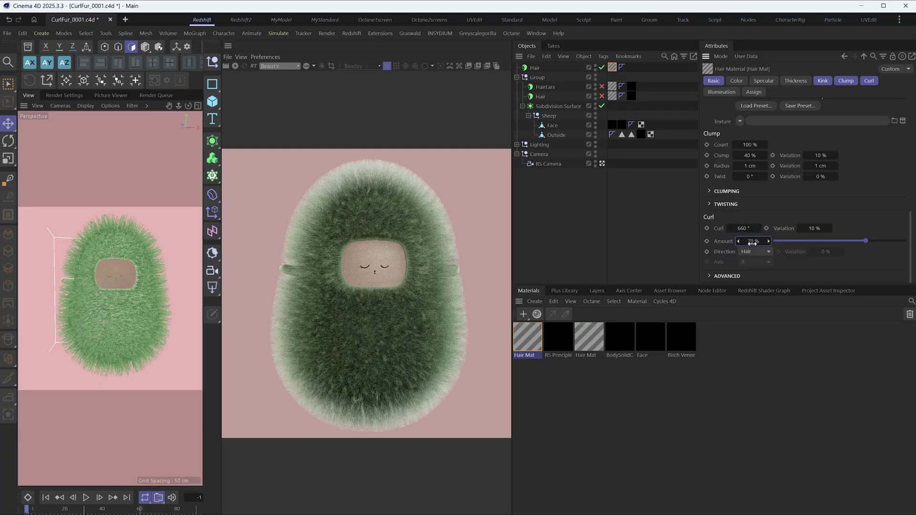
pyautogui.click(754, 252)
pyautogui.click(760, 284)
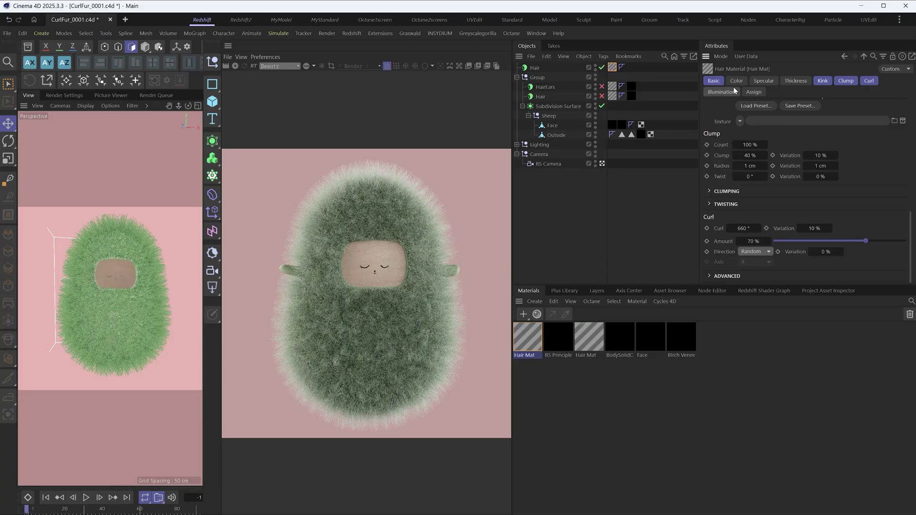
pyautogui.scroll(5, 735, 121)
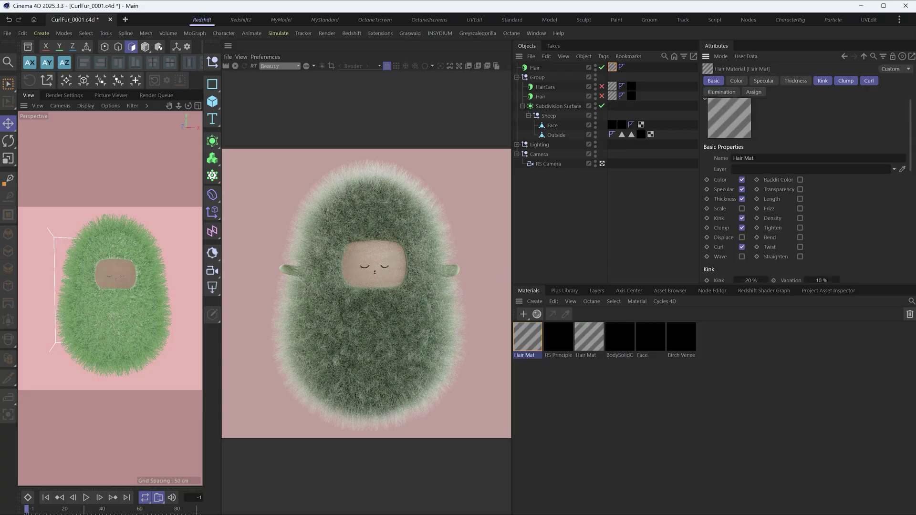
# Step: Enable Wave at 30 % with X Scale 220 % and Y Scale 350 %, then start the IPR
pyautogui.click(742, 260)
pyautogui.click(890, 81)
pyautogui.scroll(-10, 843, 217)
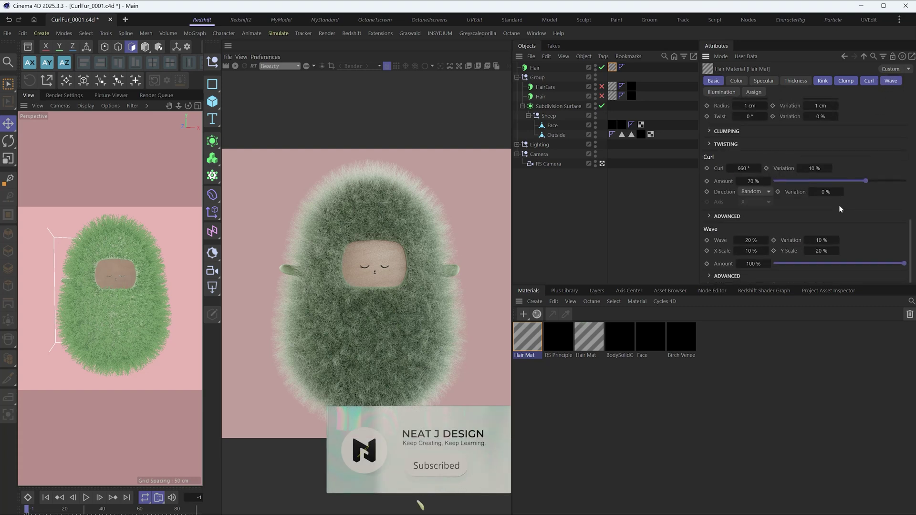
pyautogui.click(751, 240)
pyautogui.press('Tab')
pyautogui.write('220')
pyautogui.press('Tab')
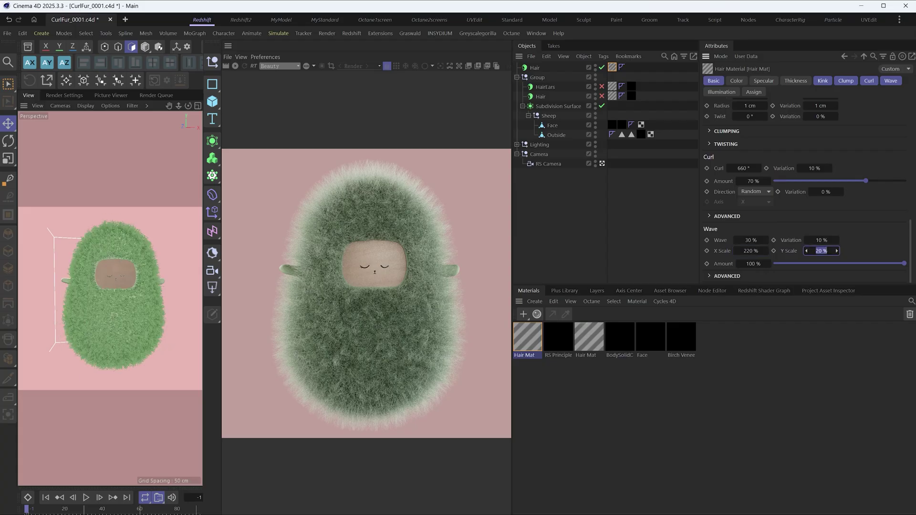
pyautogui.write('350')
pyautogui.press('Return')
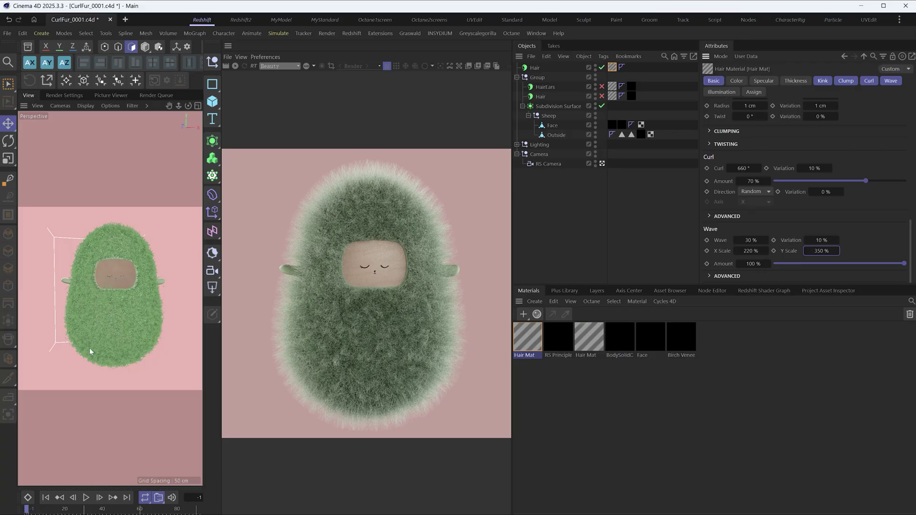
pyautogui.click(236, 66)
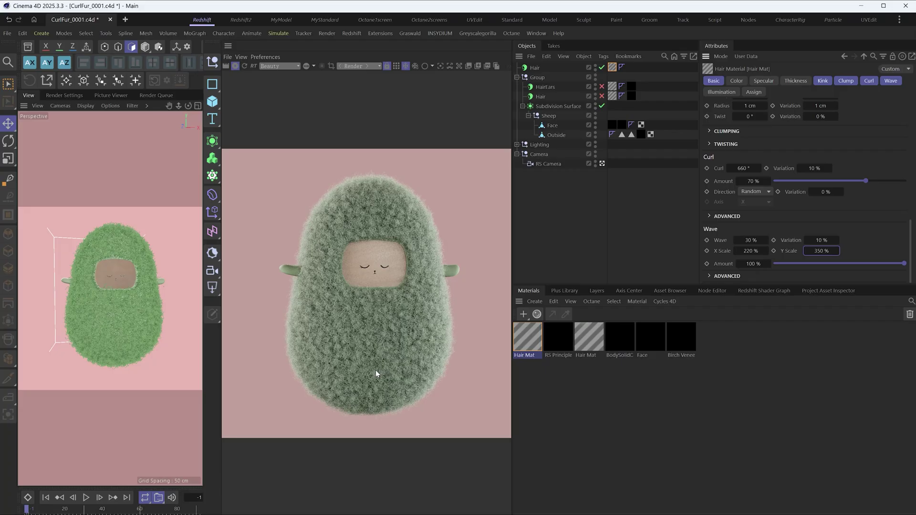
# Step: Stop the render, enable hair Length at 100% and change its Variation from 20% to 40%
pyautogui.click(234, 66)
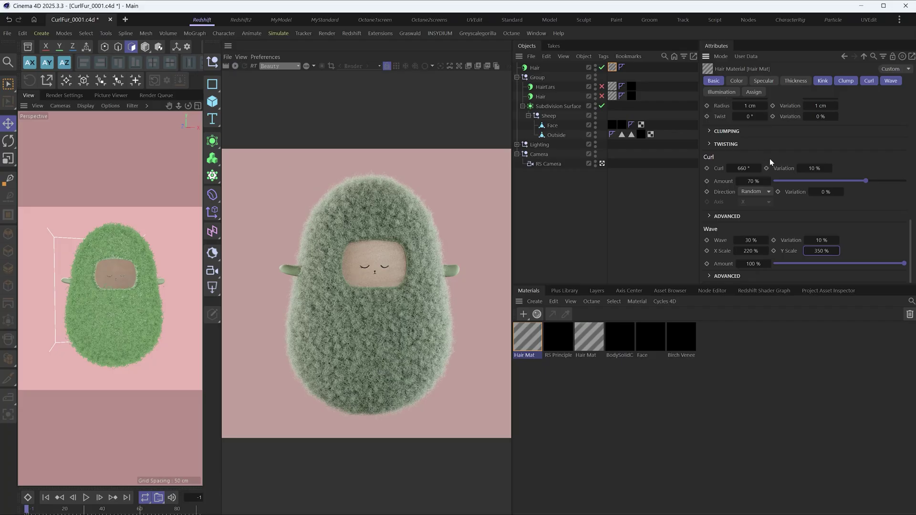
pyautogui.click(714, 81)
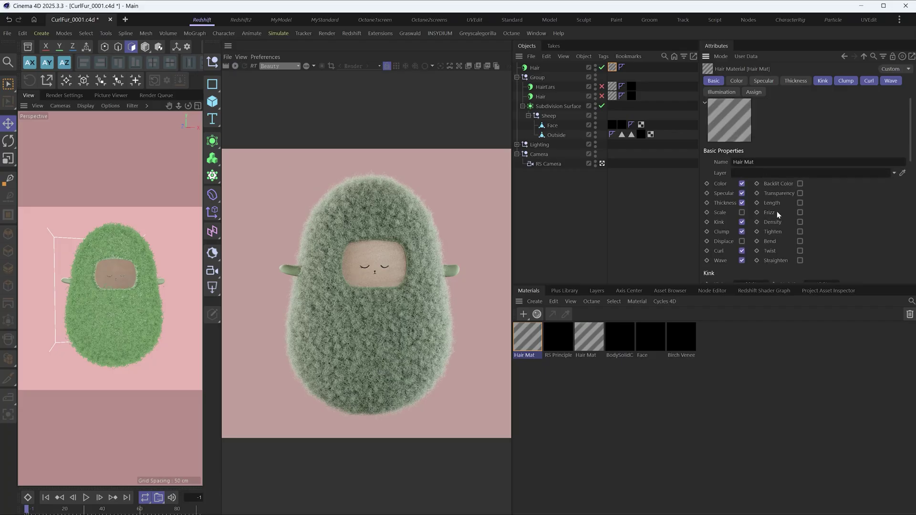
pyautogui.click(801, 203)
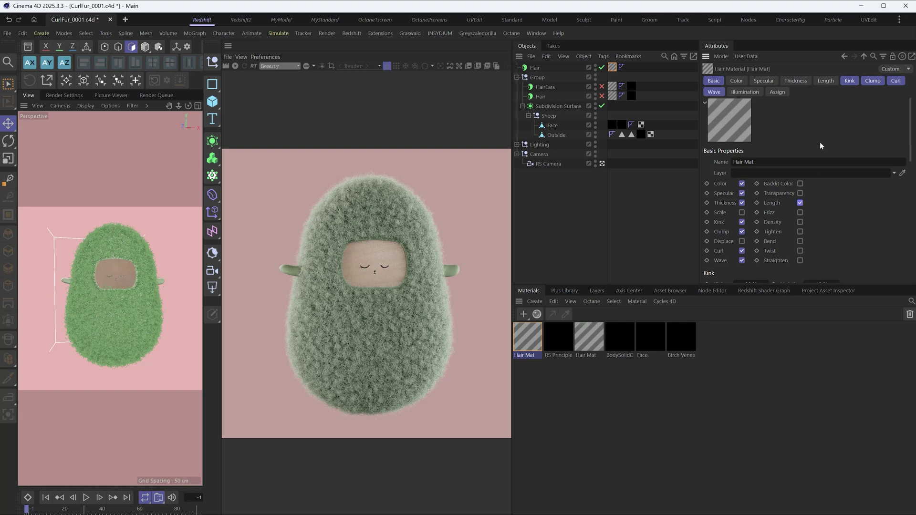
pyautogui.click(829, 81)
pyautogui.scroll(-4, 835, 194)
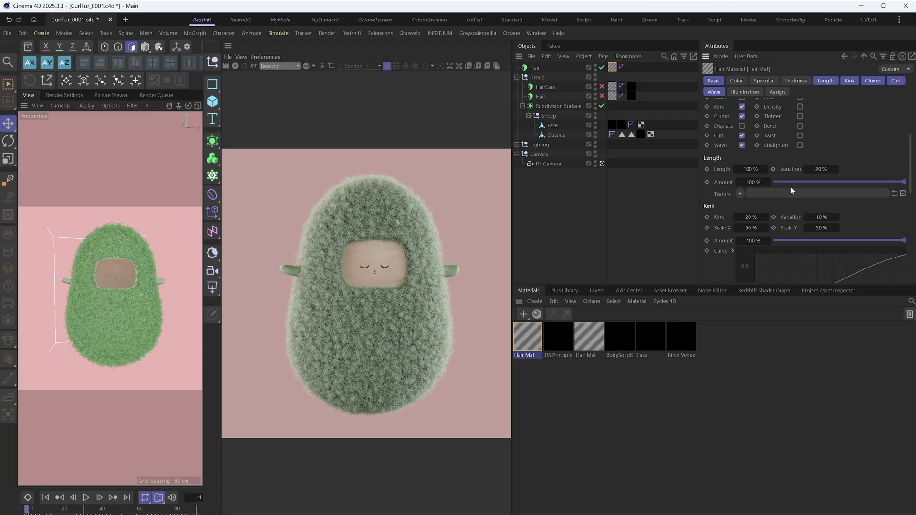
pyautogui.click(817, 169)
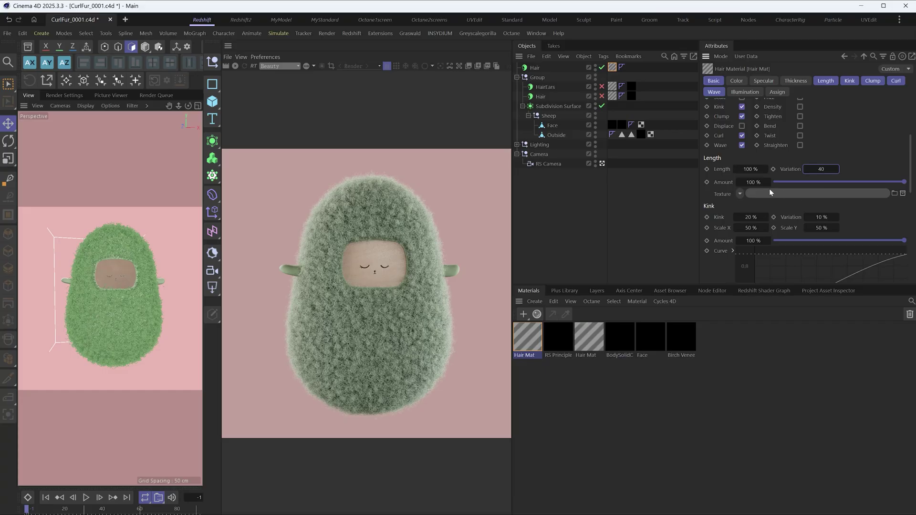
# Step: Drive the hair length with a Noise texture set to 10% Global Scale
pyautogui.click(740, 194)
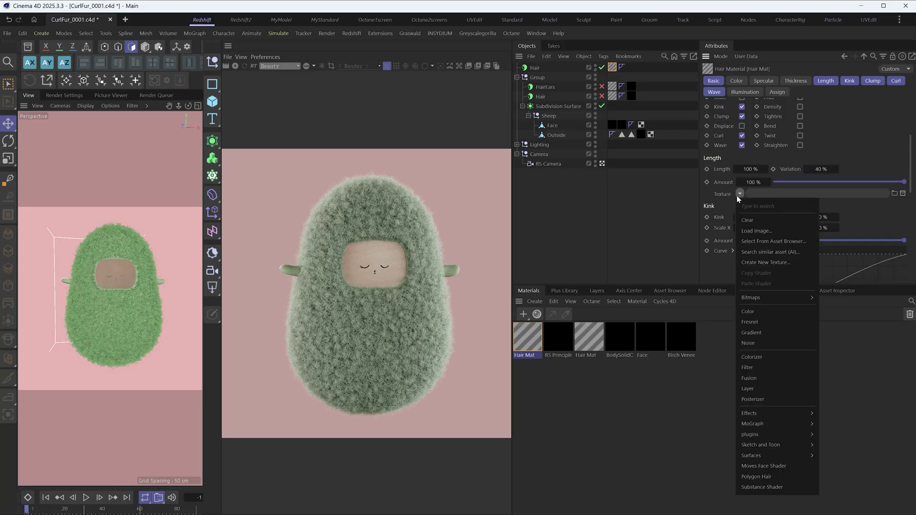
pyautogui.click(748, 343)
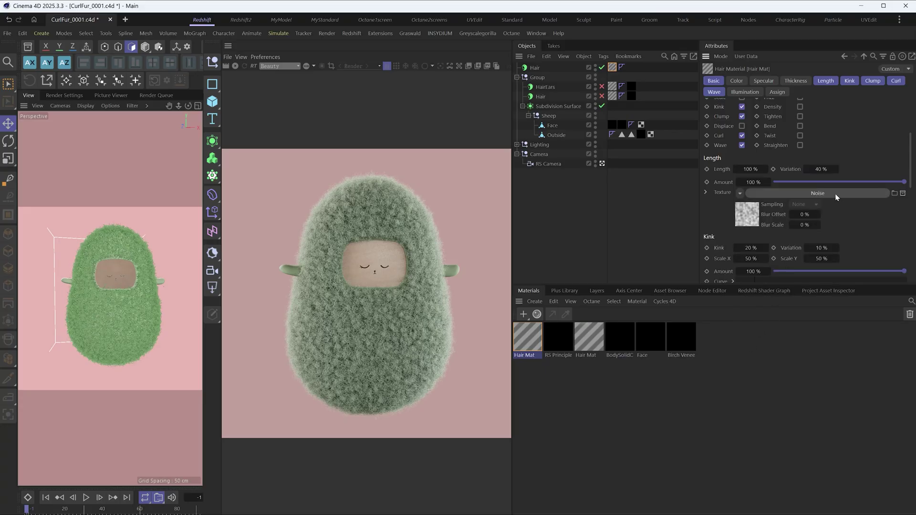
pyautogui.click(836, 193)
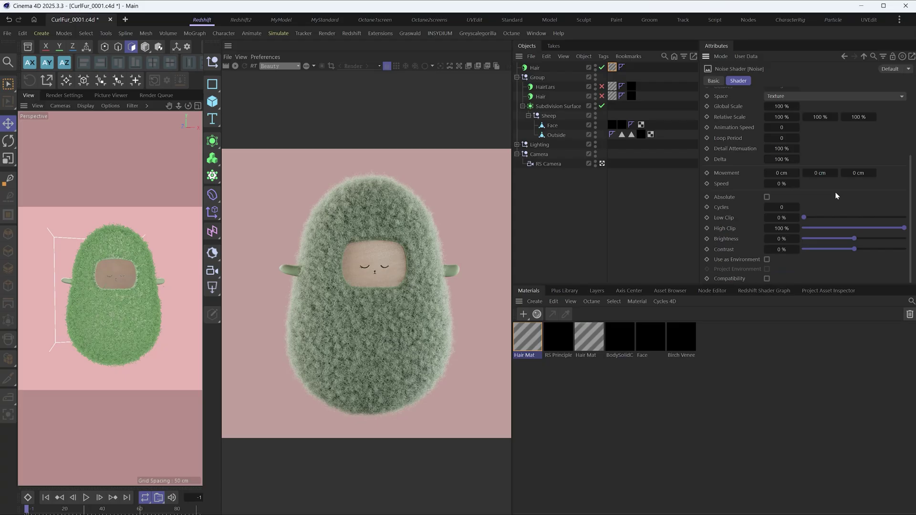
pyautogui.click(781, 106)
pyautogui.write('10')
pyautogui.press('Return')
# Step: Preview the shaggier, uneven fur in a Redshift IPR render, then stop it
pyautogui.click(236, 66)
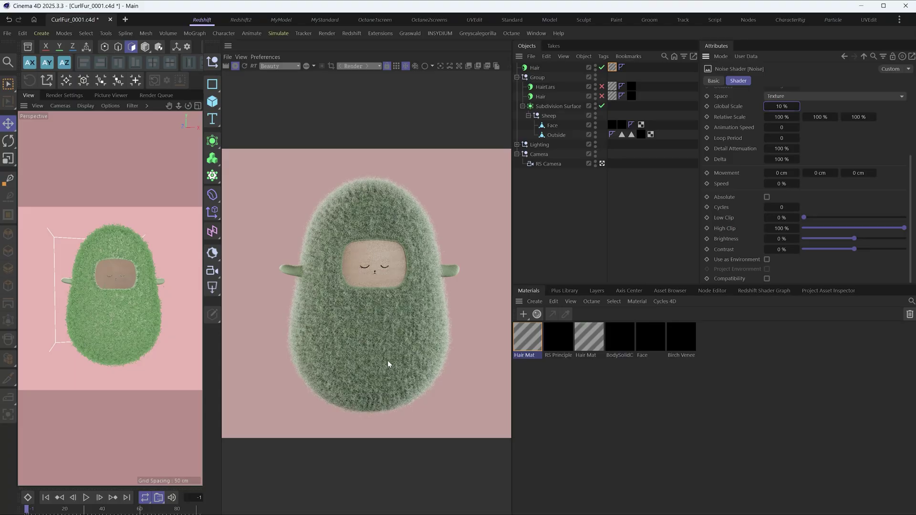
pyautogui.scroll(1, 378, 351)
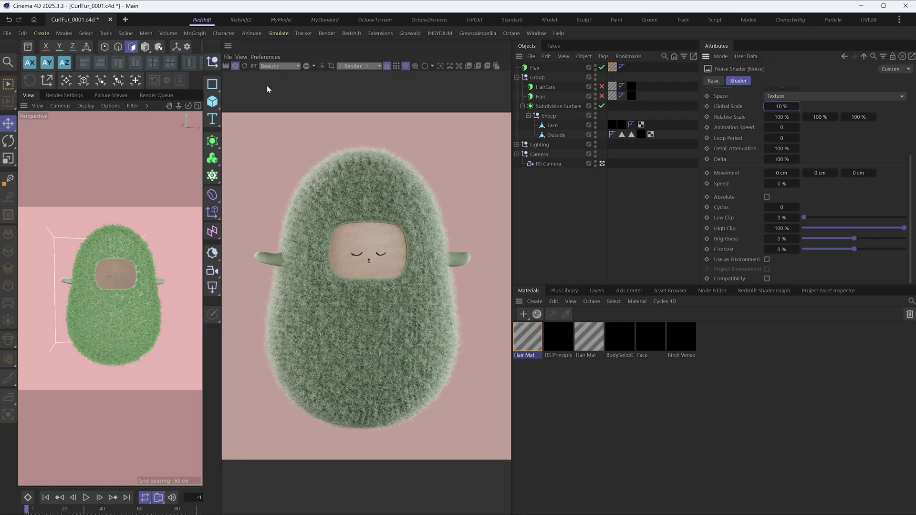
pyautogui.click(236, 66)
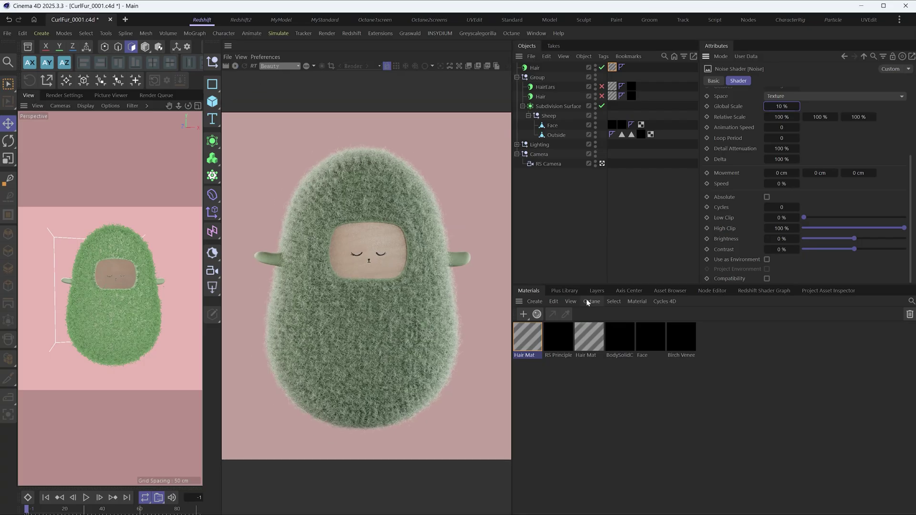
# Step: Create an RS Principled Hair material, assign it to the Hair object and preview the dark-brown fur
pyautogui.click(534, 301)
pyautogui.moveTo(549, 330)
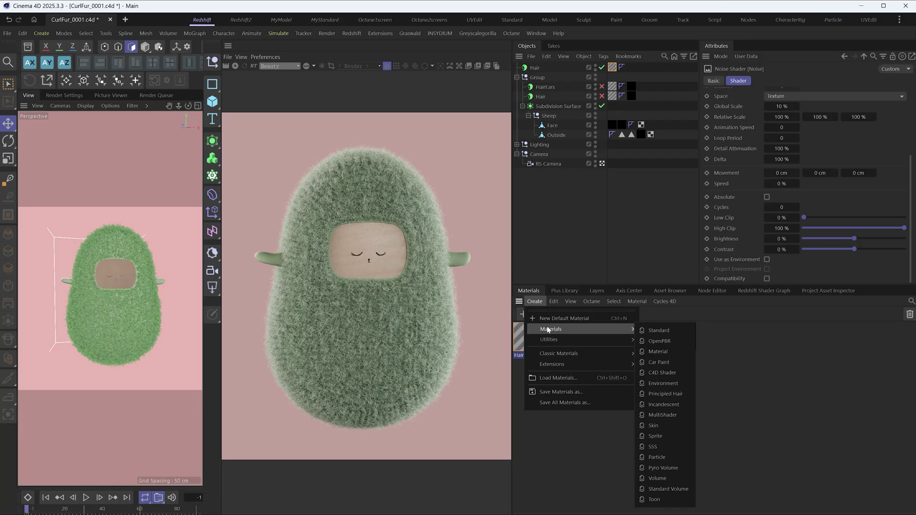
pyautogui.click(673, 395)
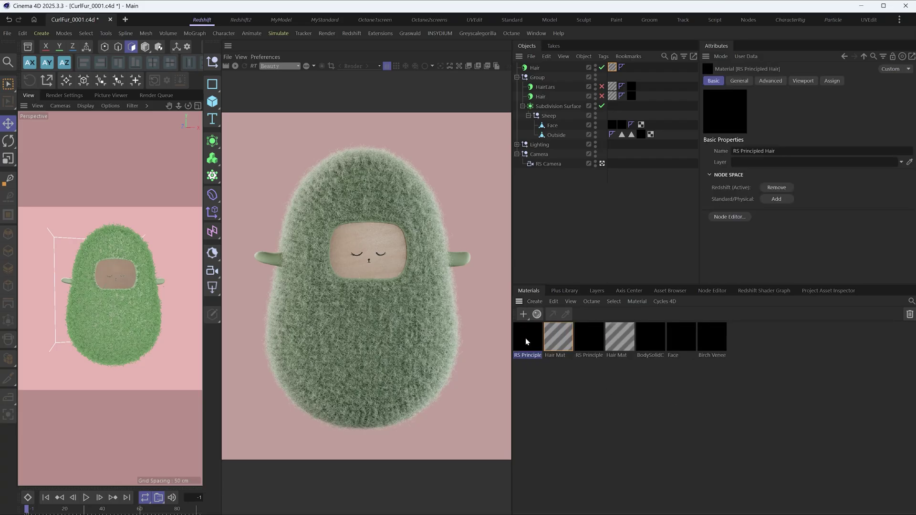
pyautogui.moveTo(525, 341); pyautogui.dragTo(541, 70)
pyautogui.click(235, 65)
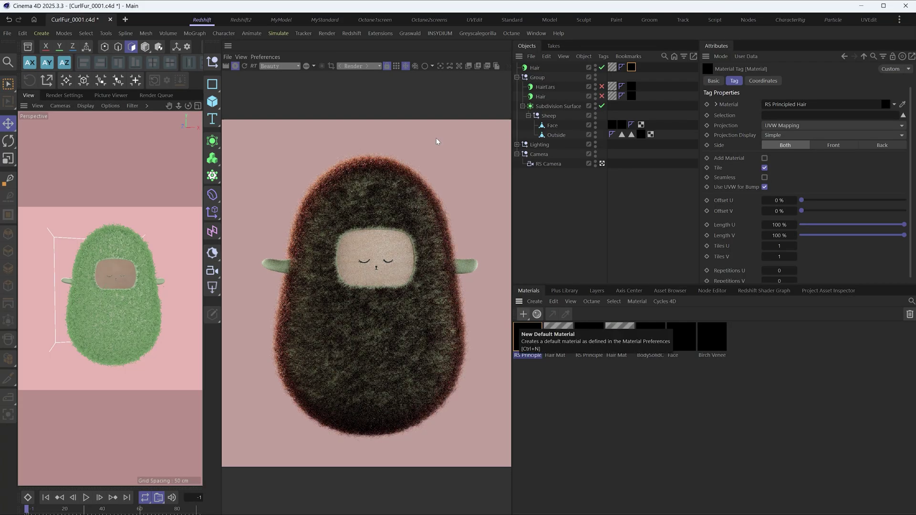
pyautogui.click(234, 67)
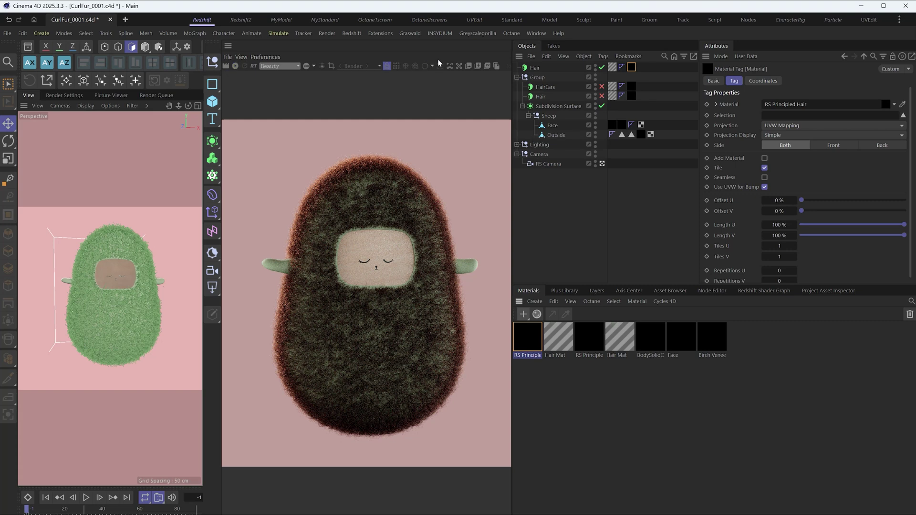
pyautogui.doubleClick(631, 67)
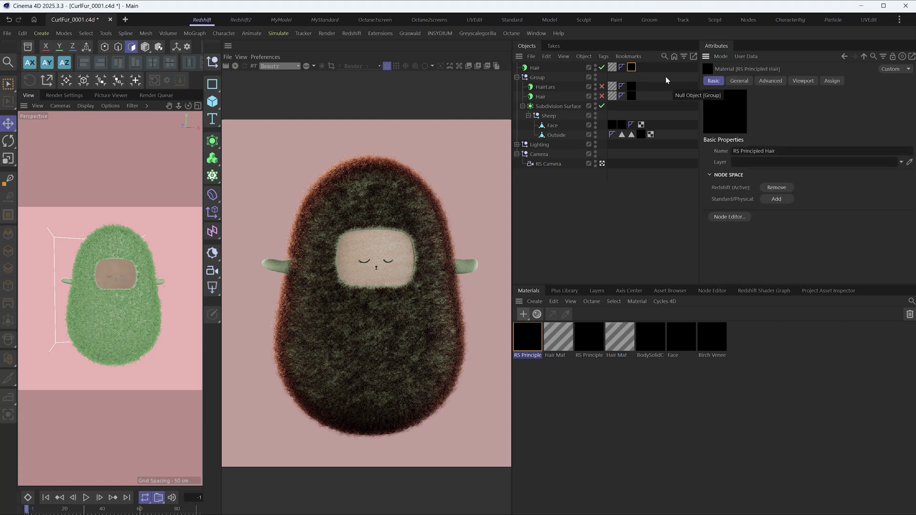
# Step: Set the Principled Hair Melanin to 0 and Albedo Mix to 1 while previewing the render
pyautogui.click(738, 81)
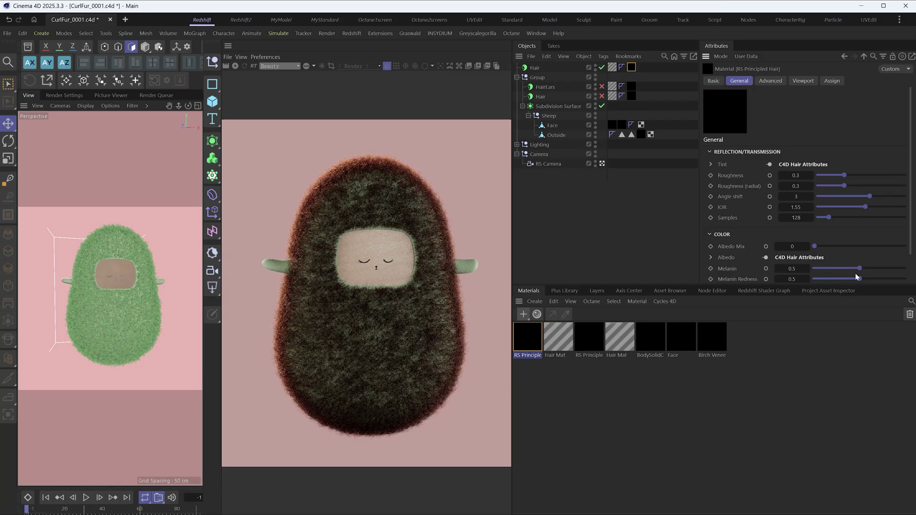
pyautogui.moveTo(848, 269); pyautogui.dragTo(807, 280)
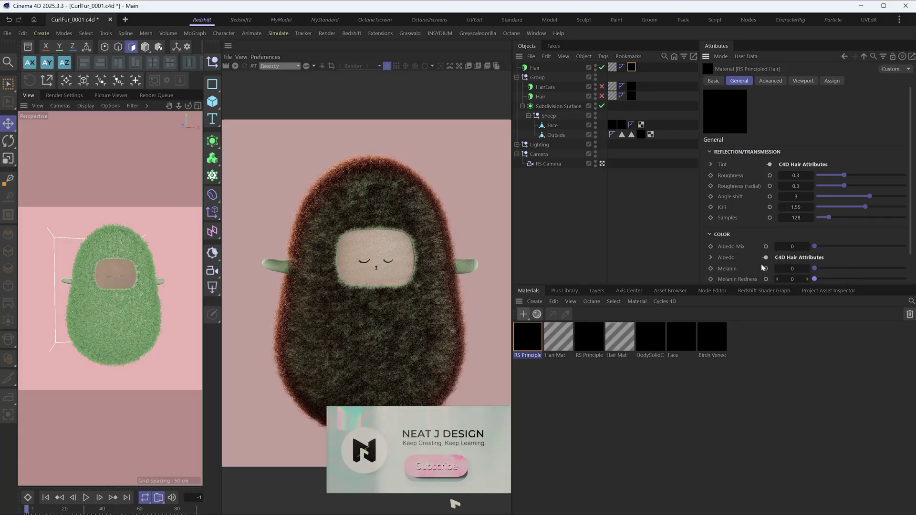
pyautogui.click(235, 67)
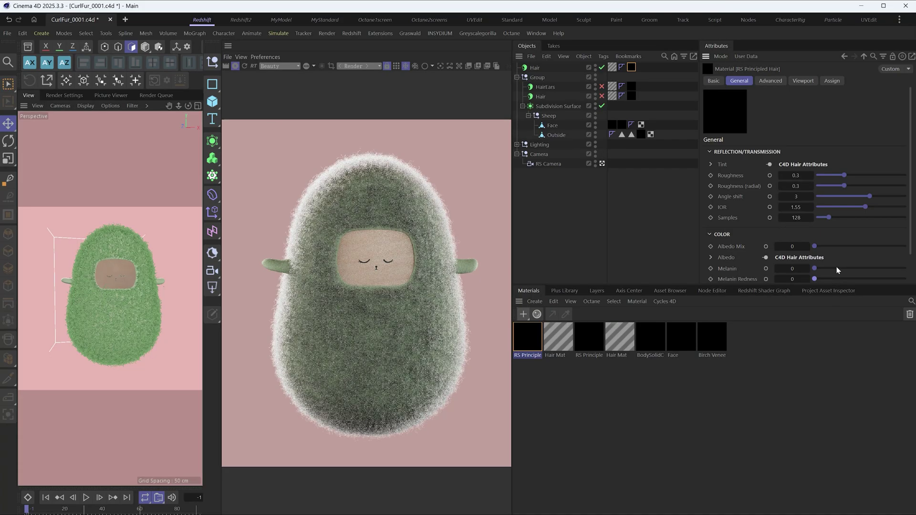
pyautogui.moveTo(822, 245); pyautogui.dragTo(905, 247)
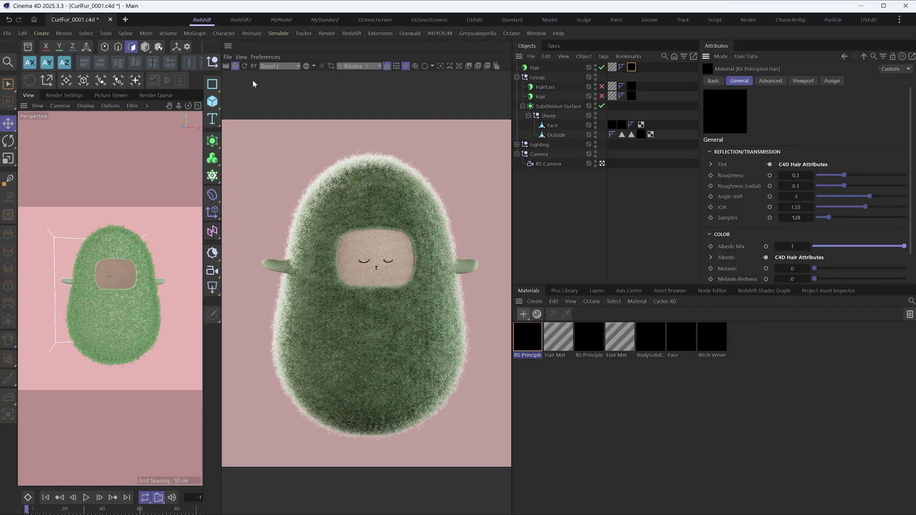
pyautogui.click(235, 66)
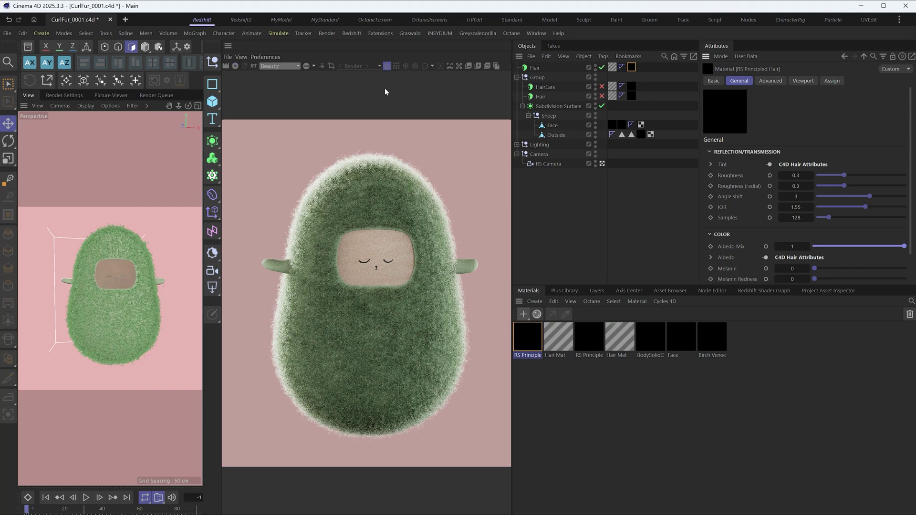
# Step: Set both Roughness and radial Roughness to 0.6 and check the green fur render
pyautogui.click(791, 175)
pyautogui.write('0.6')
pyautogui.press('Return')
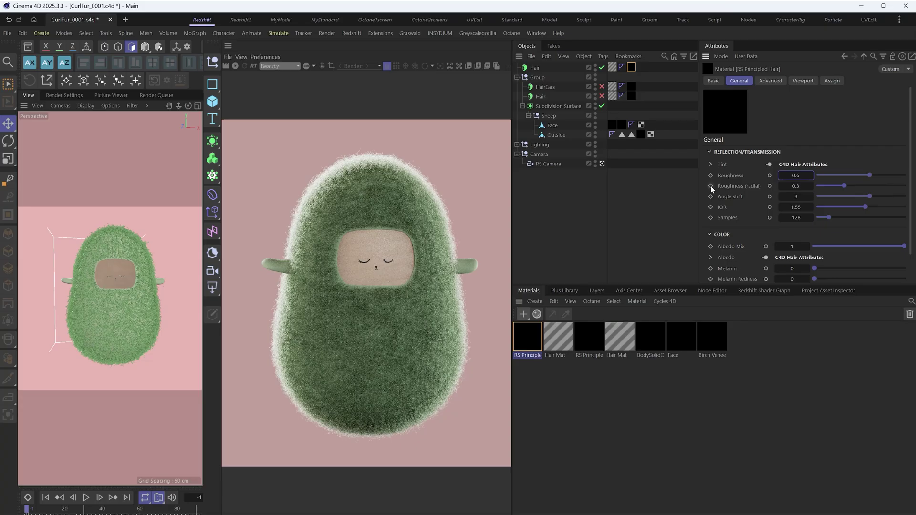
pyautogui.click(799, 186)
pyautogui.write('0.6')
pyautogui.press('Return')
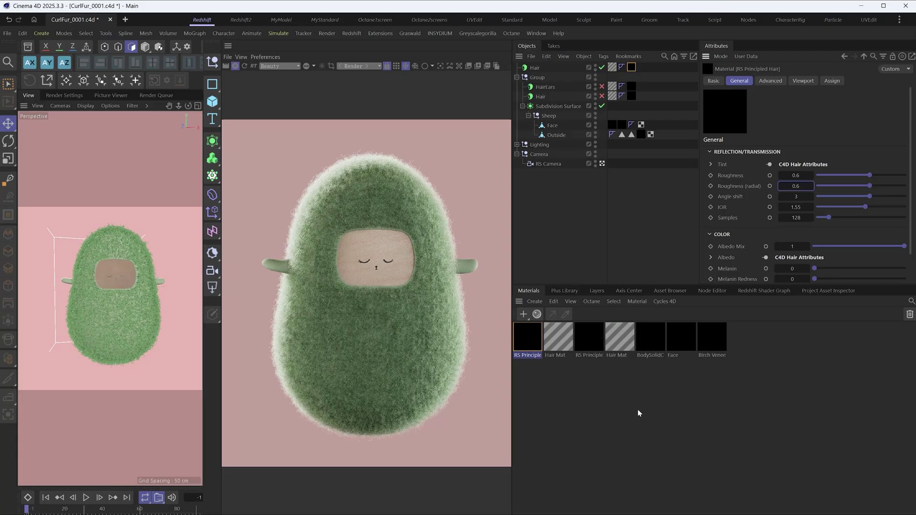
pyautogui.click(234, 67)
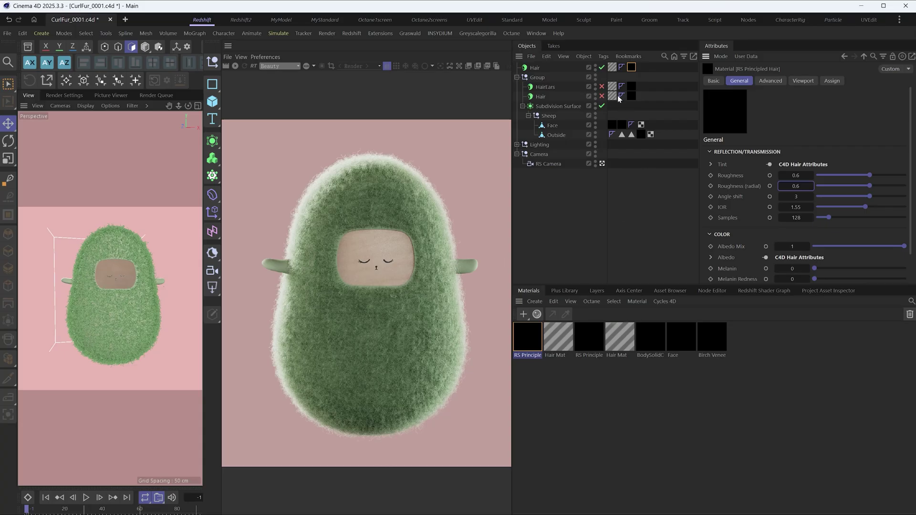
pyautogui.click(613, 68)
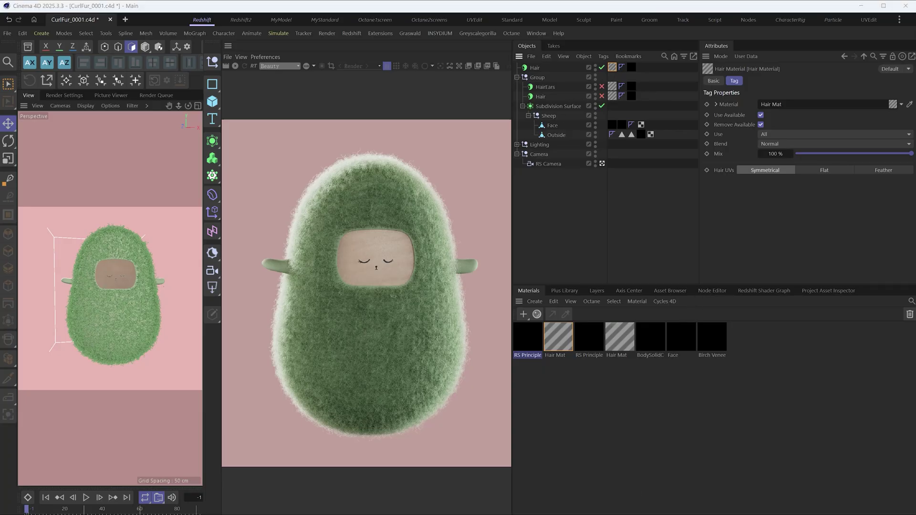
pyautogui.click(612, 498)
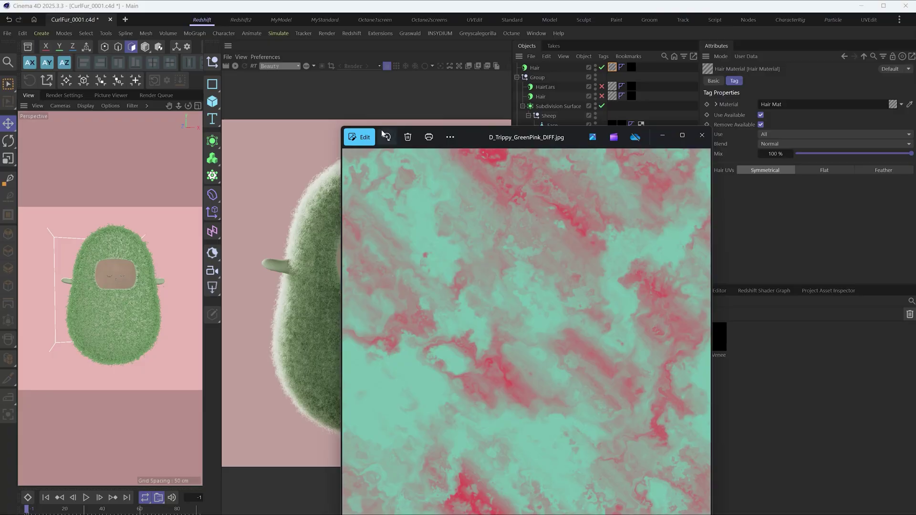
pyautogui.click(702, 135)
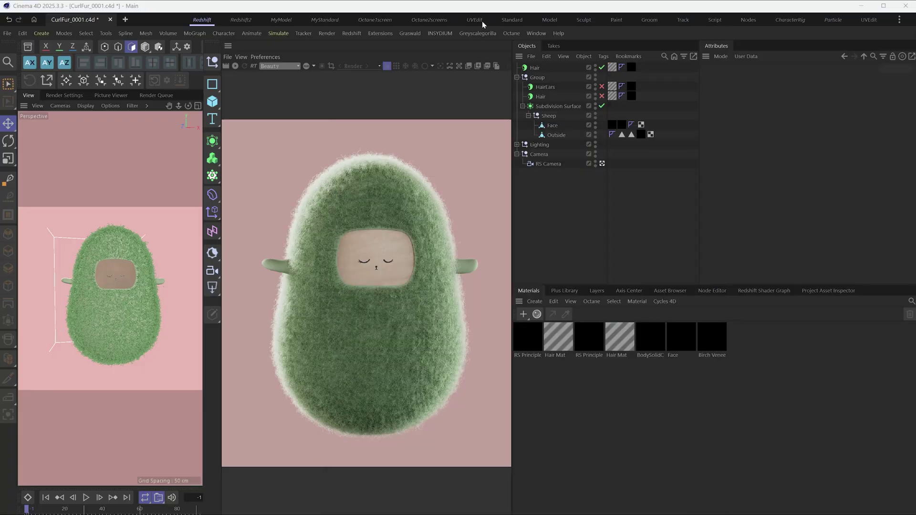
pyautogui.click(480, 20)
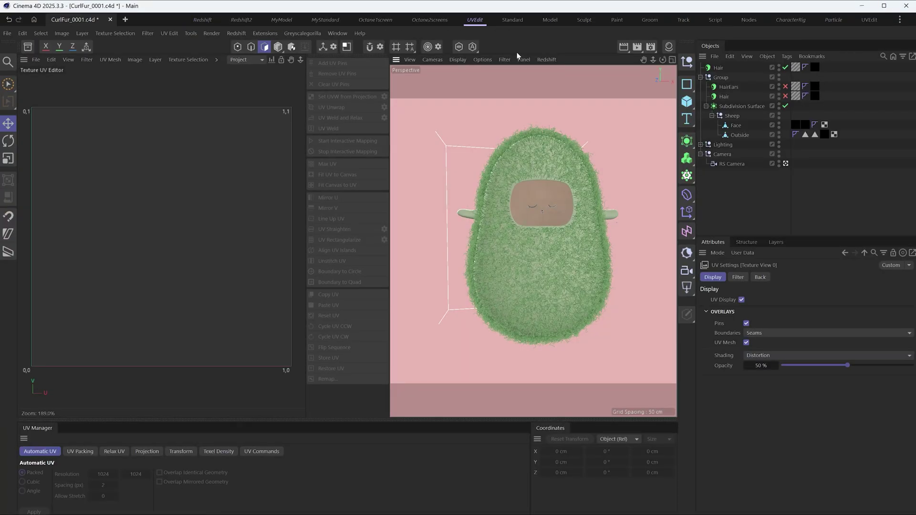
pyautogui.click(740, 135)
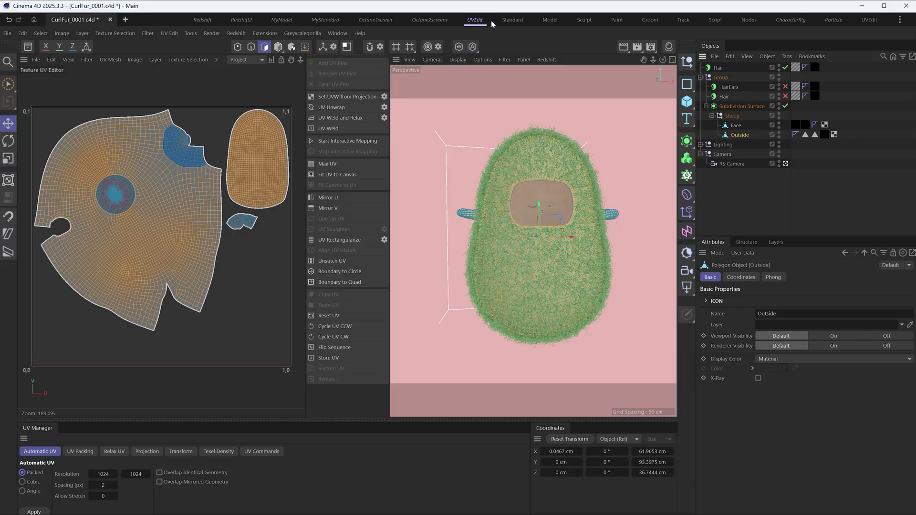
# Step: Search the material library for 'green' and load the D Trippy Green Pink marble material
pyautogui.click(202, 20)
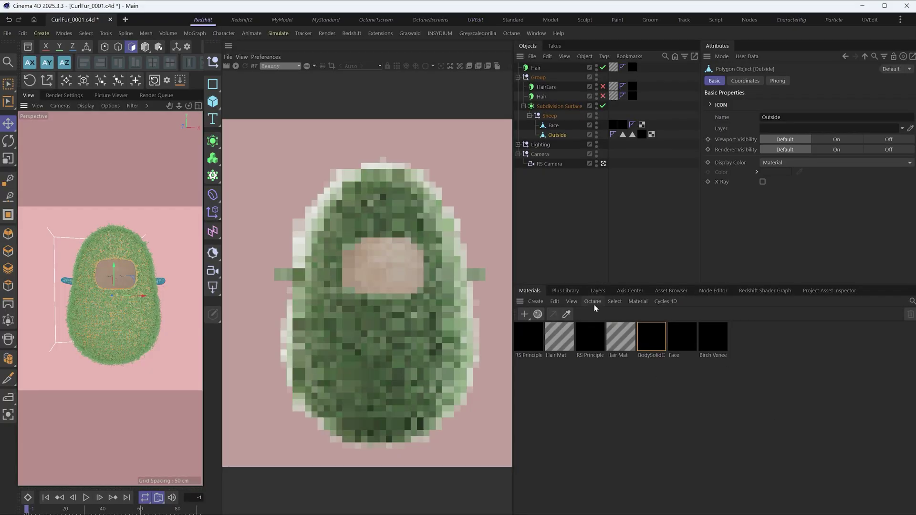
pyautogui.click(573, 293)
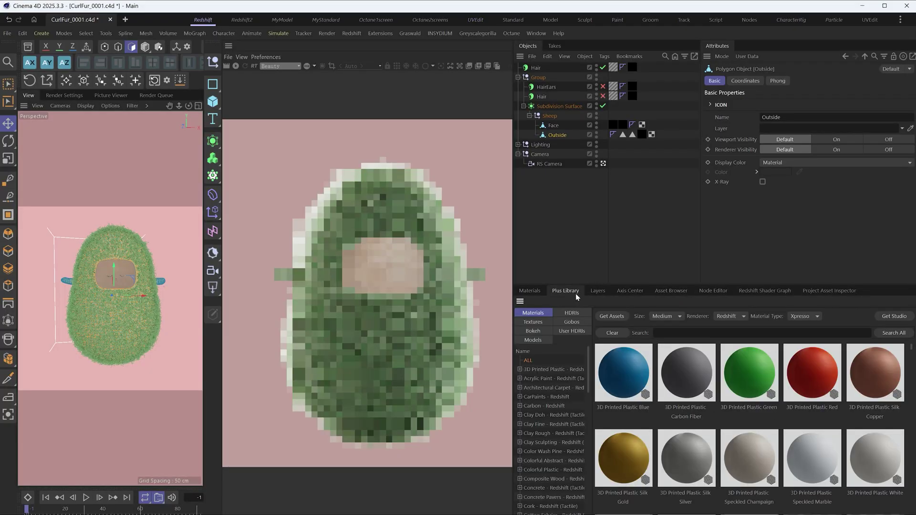
pyautogui.click(683, 333)
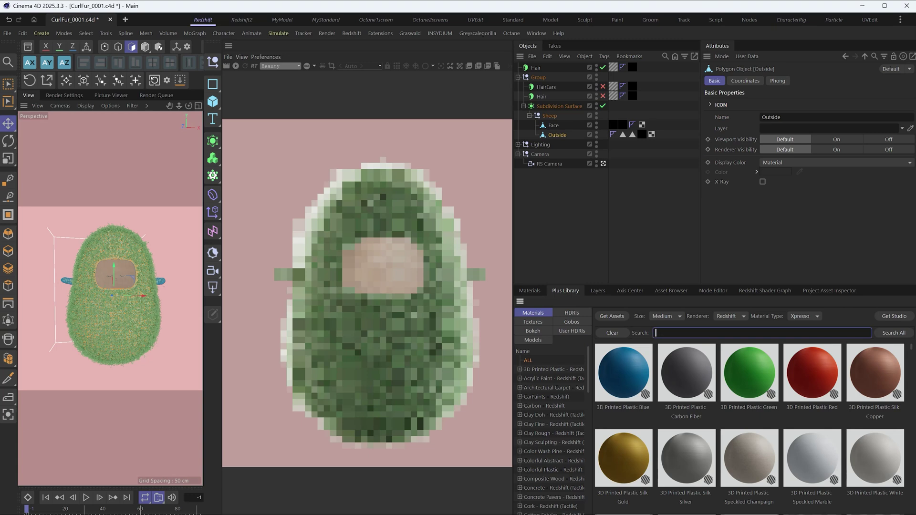
pyautogui.write('green')
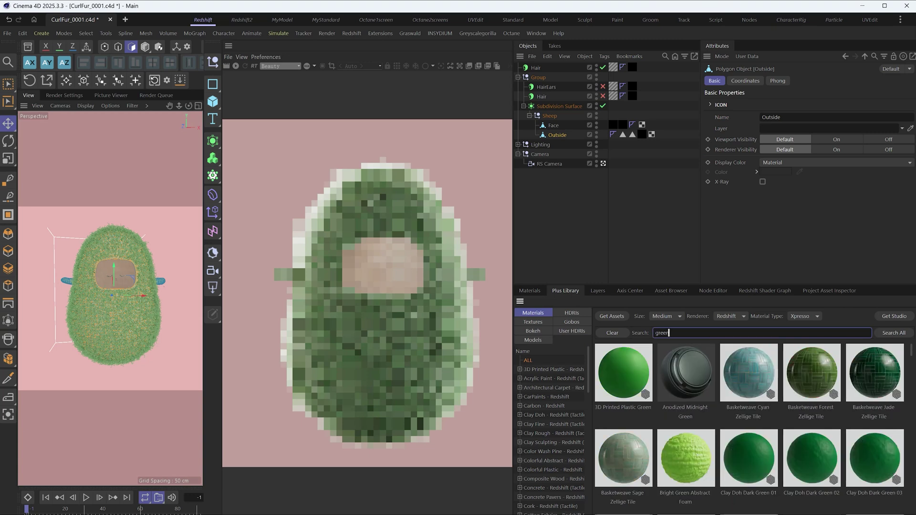
pyautogui.scroll(-8, 760, 411)
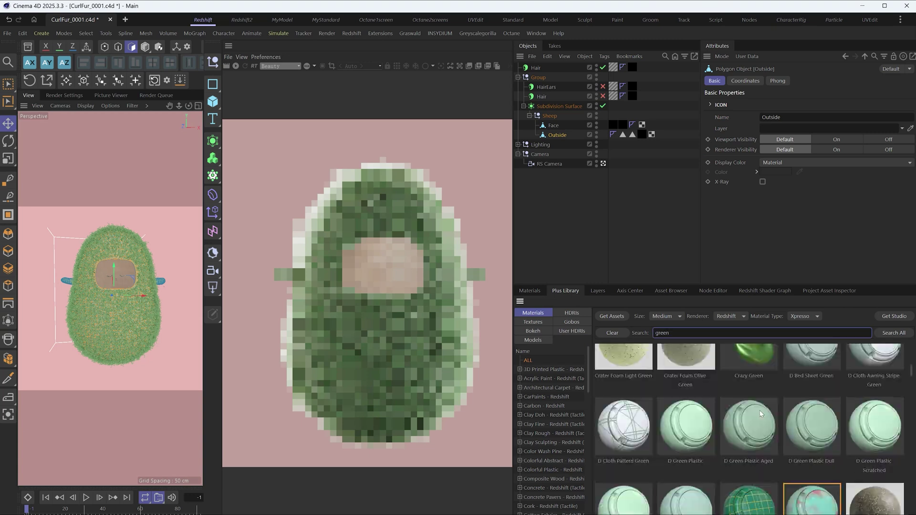
pyautogui.scroll(-2, 760, 411)
pyautogui.click(812, 451)
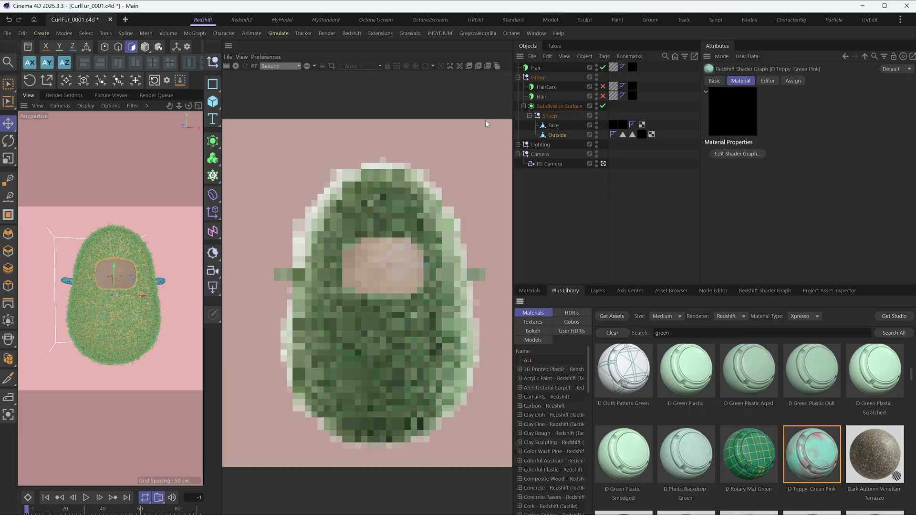
# Step: Apply D Trippy Green Pink to the Outside body, disable the Hair object and start the IPR render
pyautogui.click(531, 290)
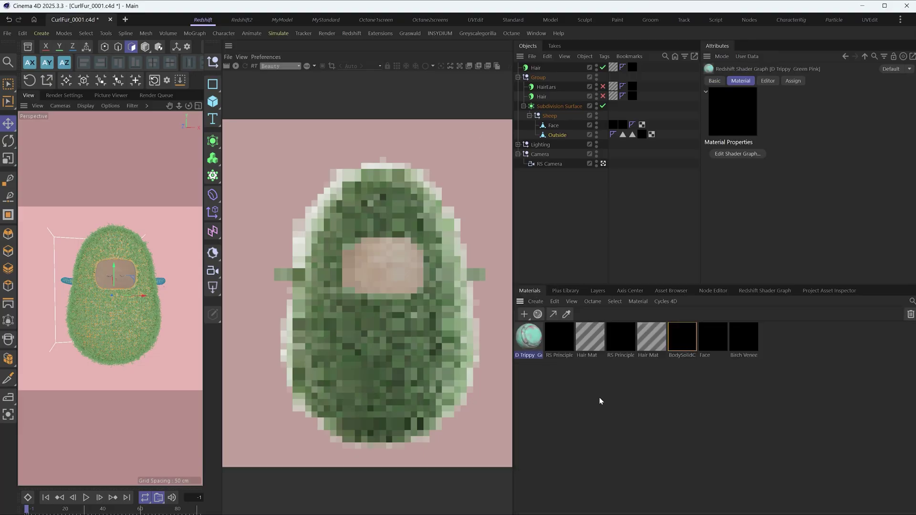
pyautogui.moveTo(533, 337); pyautogui.dragTo(566, 139)
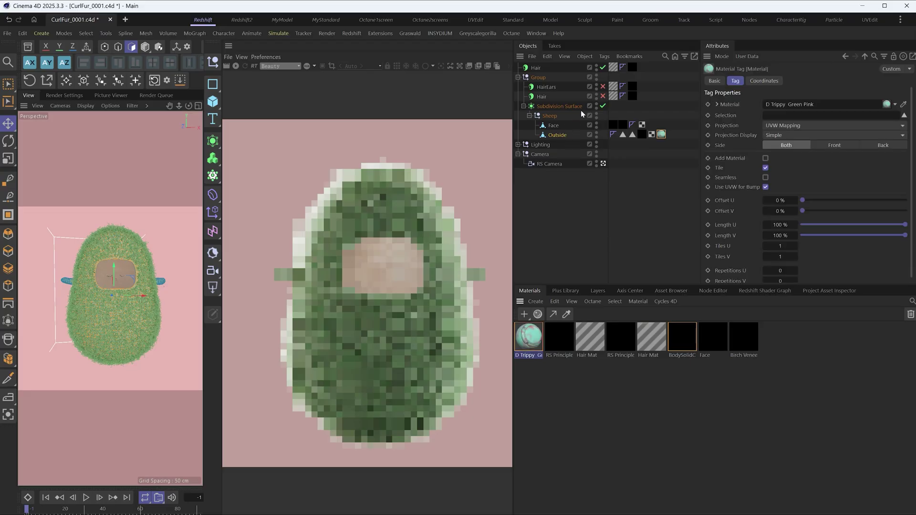
pyautogui.click(603, 68)
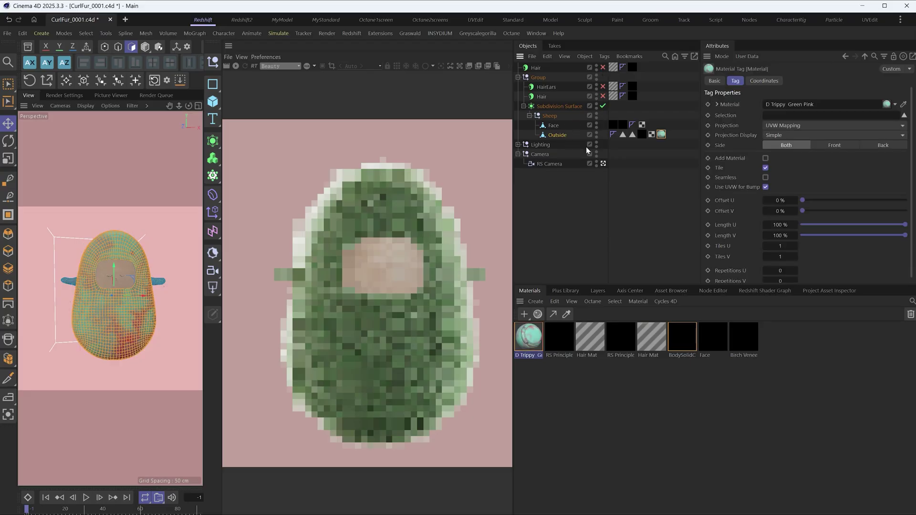
pyautogui.click(236, 66)
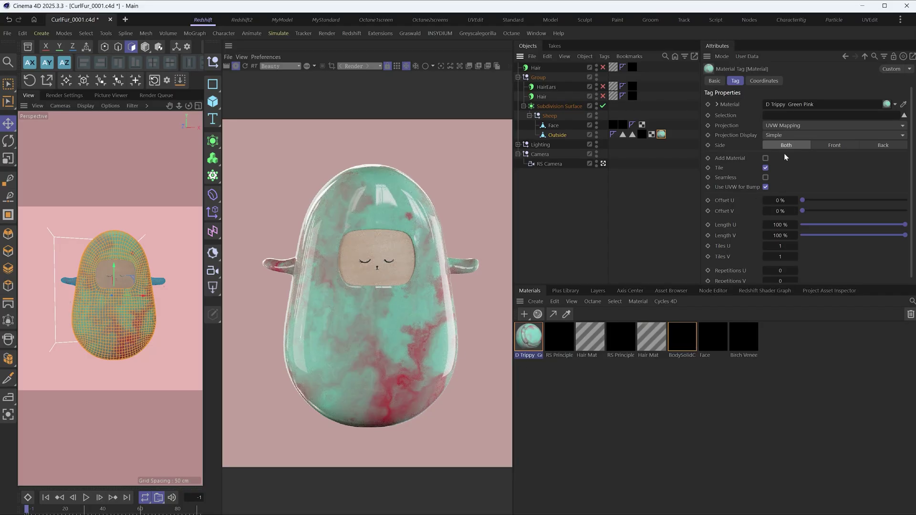
# Step: Set the D Trippy material's reflection roughness to 0.4 and switch the Hair object back on
pyautogui.doubleClick(530, 340)
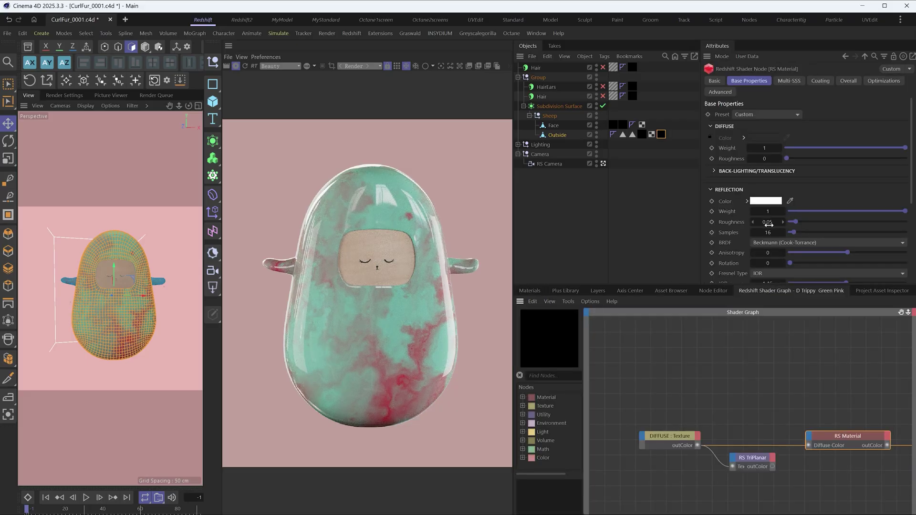
pyautogui.moveTo(769, 225); pyautogui.dragTo(759, 224)
pyautogui.write('.4')
pyautogui.press('Return')
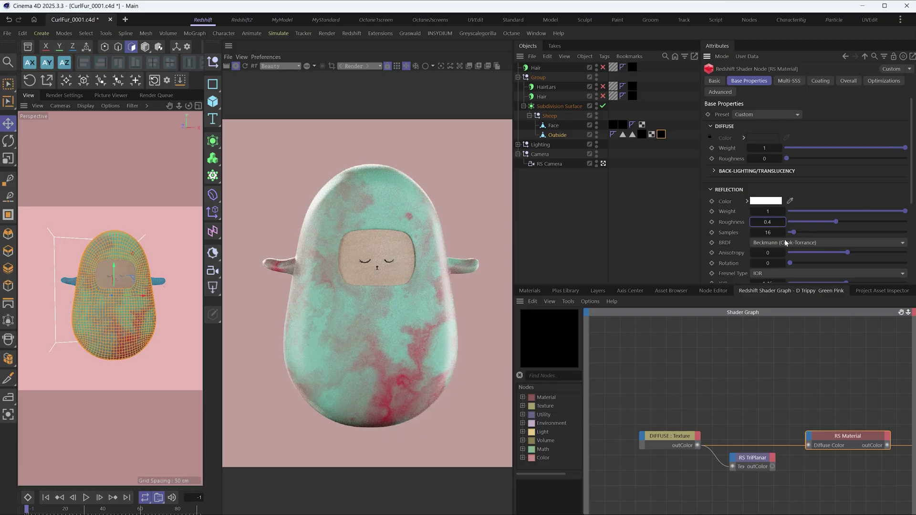
pyautogui.click(529, 291)
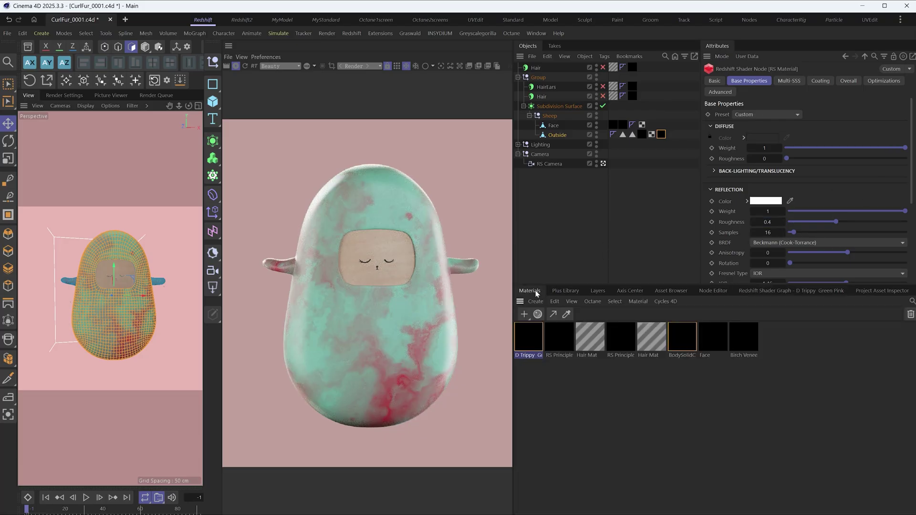
pyautogui.click(605, 454)
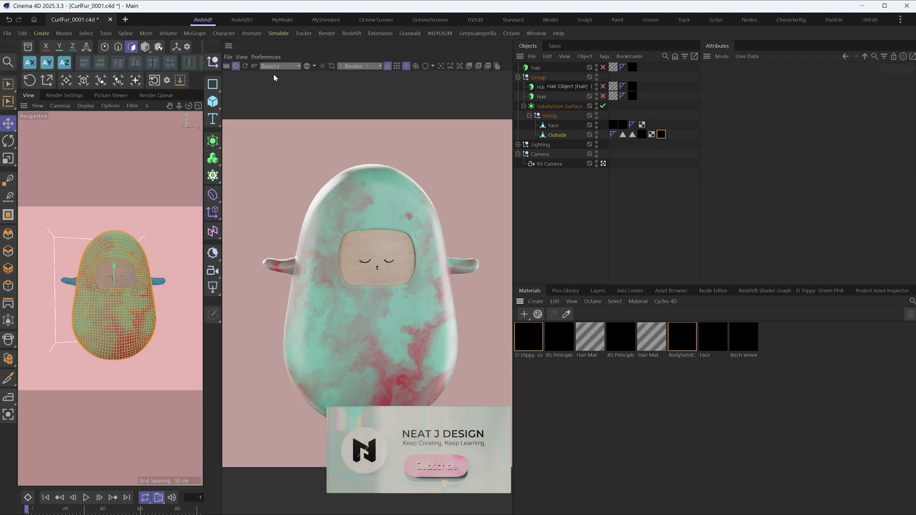
pyautogui.click(603, 67)
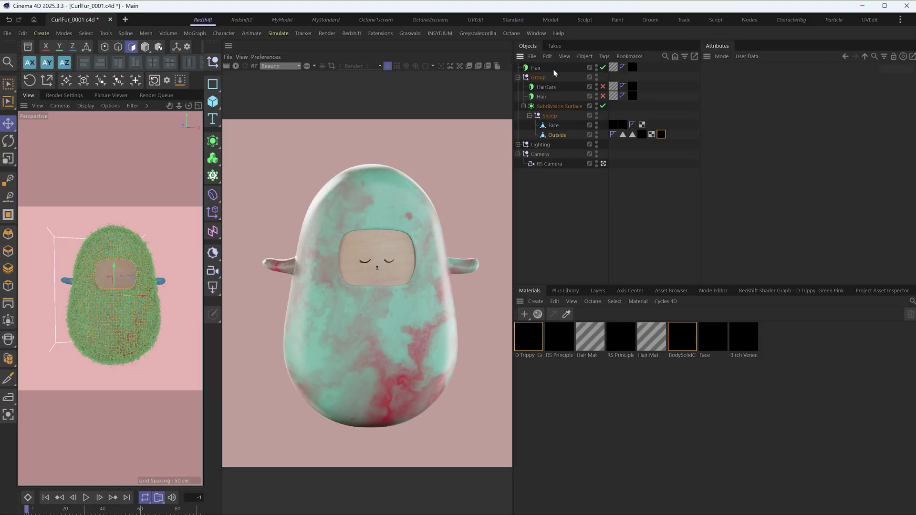
# Step: Load D_Trippy_GreenPink_DIFF.jpg as the Hair Mat roots colour texture and restart the Redshift render
pyautogui.click(536, 69)
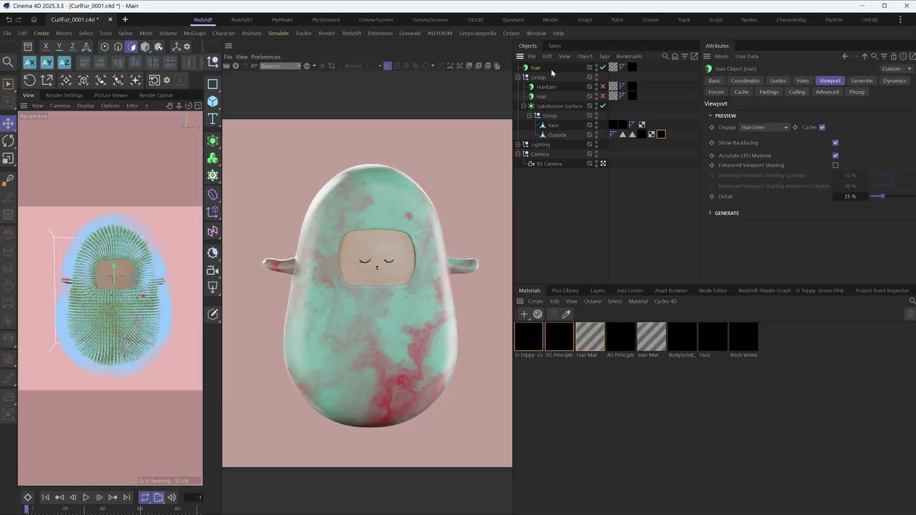
pyautogui.click(614, 68)
pyautogui.doubleClick(614, 68)
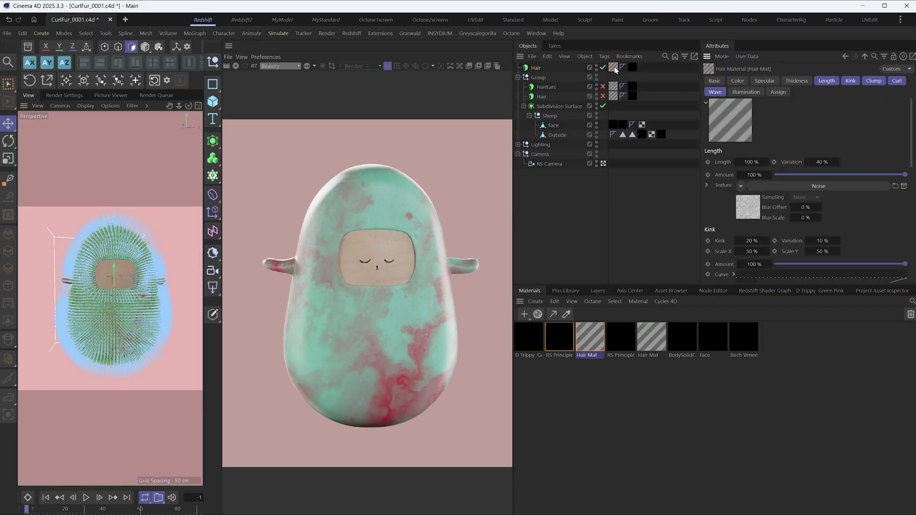
pyautogui.click(738, 81)
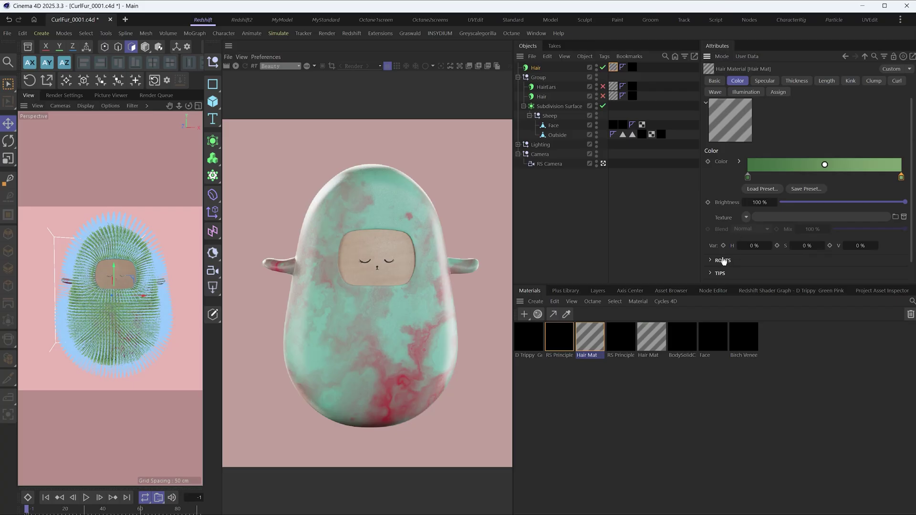
pyautogui.click(723, 262)
pyautogui.scroll(-1, 764, 181)
pyautogui.click(743, 222)
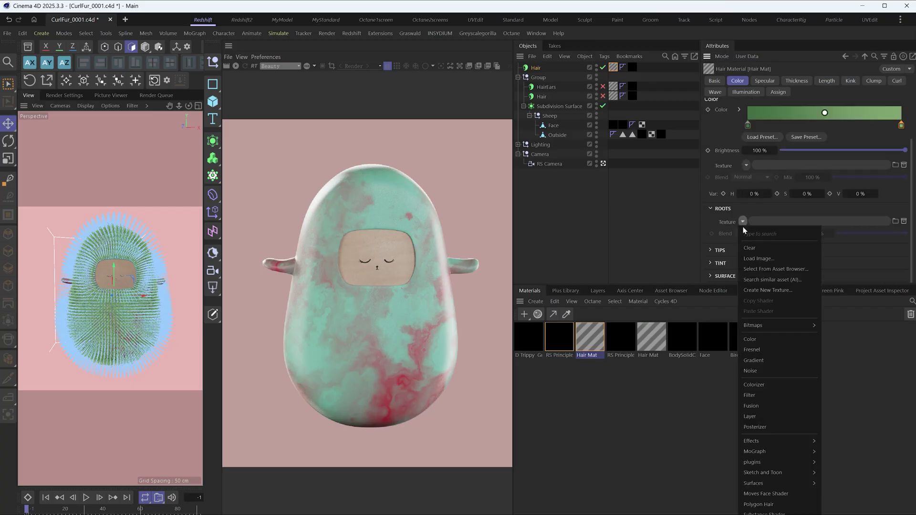
pyautogui.click(763, 262)
pyautogui.doubleClick(62, 93)
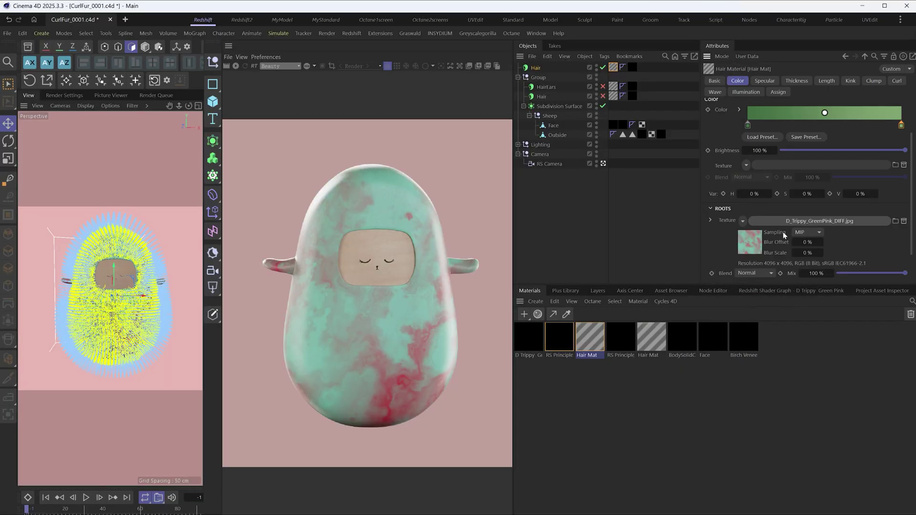
pyautogui.click(236, 66)
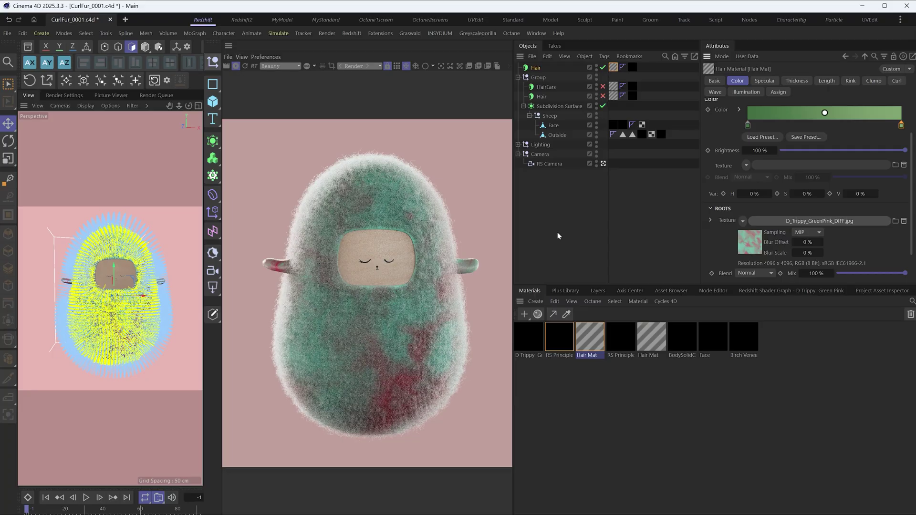
# Step: In the RS Principled Hair material's Diffuse Contribution, set Diffuse Amount to 0.3
pyautogui.click(632, 68)
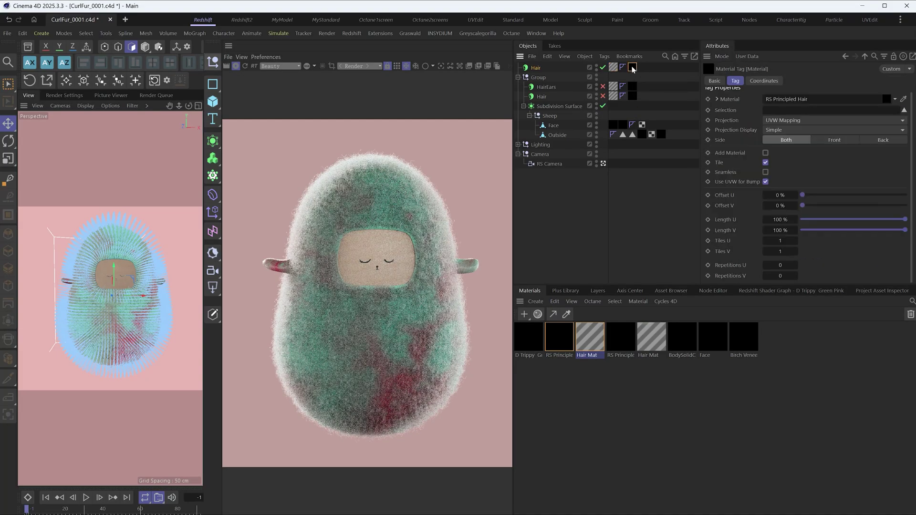
pyautogui.doubleClick(633, 68)
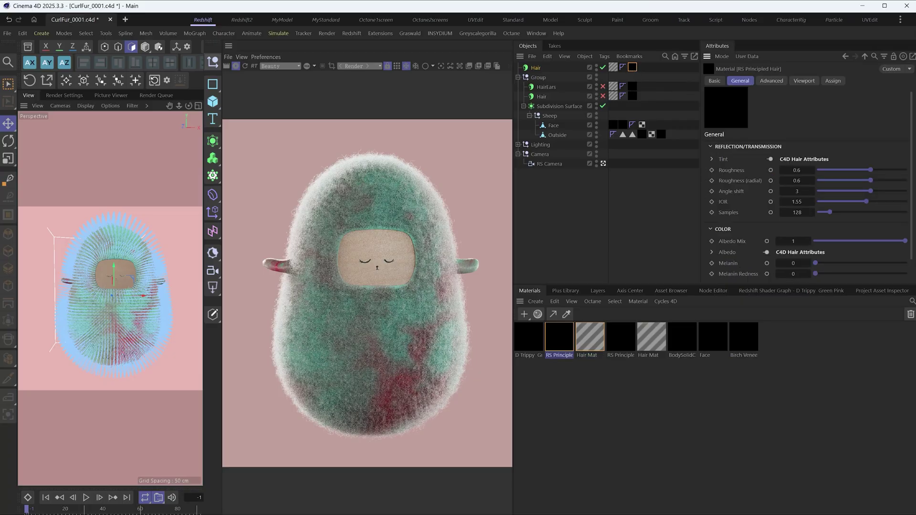
pyautogui.scroll(-2, 910, 197)
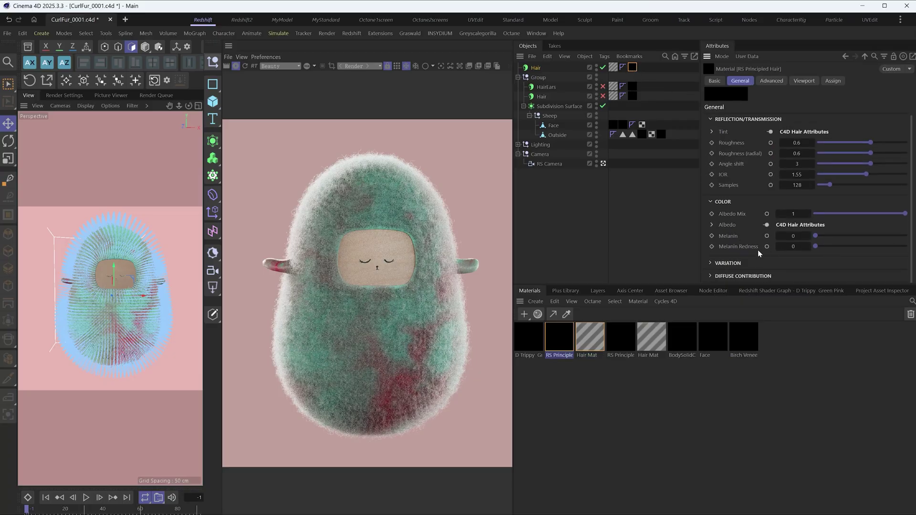
pyautogui.click(738, 276)
pyautogui.scroll(-2, 760, 216)
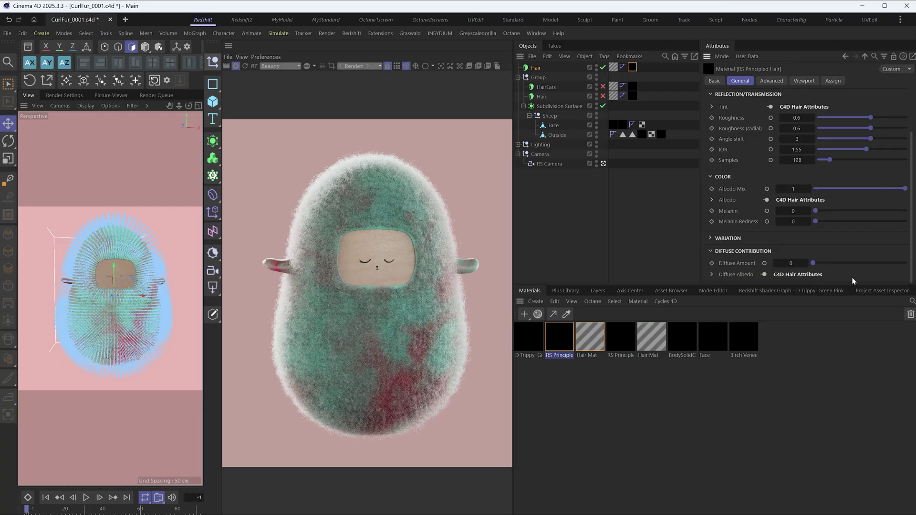
pyautogui.click(791, 263)
pyautogui.write('0.3')
pyautogui.press('Return')
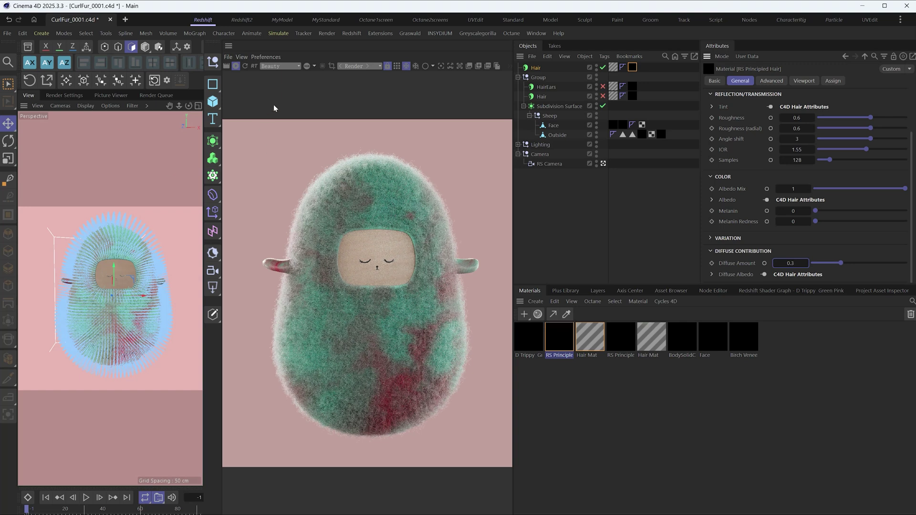
# Step: Stop the IPR and change the Hair object's Count from 100000 to 300000
pyautogui.click(236, 65)
pyautogui.click(536, 68)
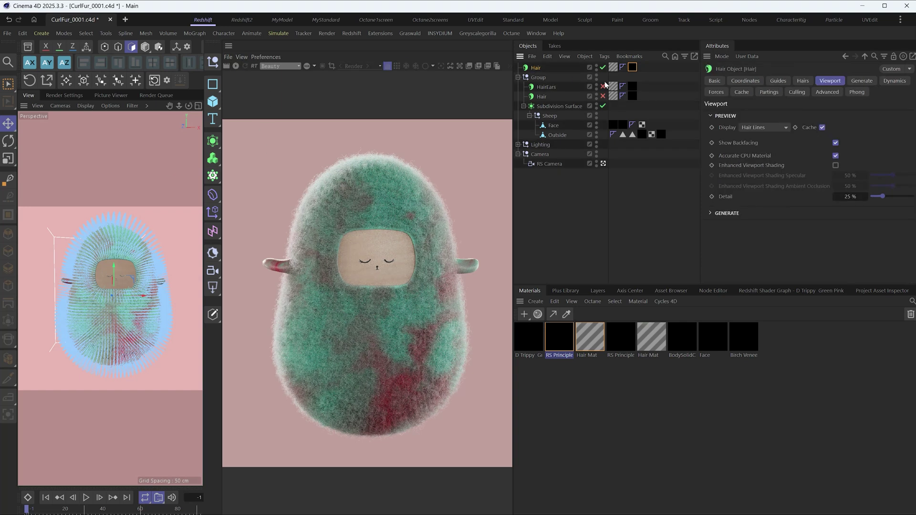
pyautogui.click(802, 82)
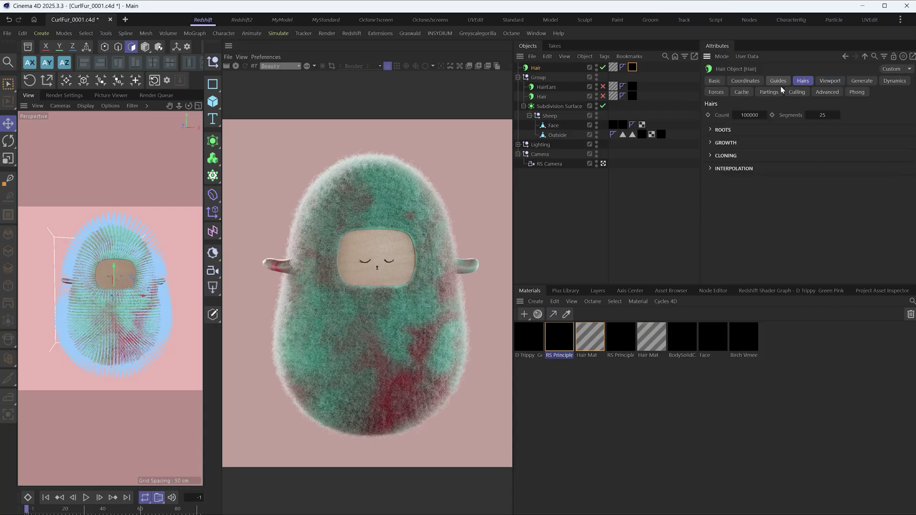
pyautogui.click(742, 114)
pyautogui.write('3')
pyautogui.press('Return')
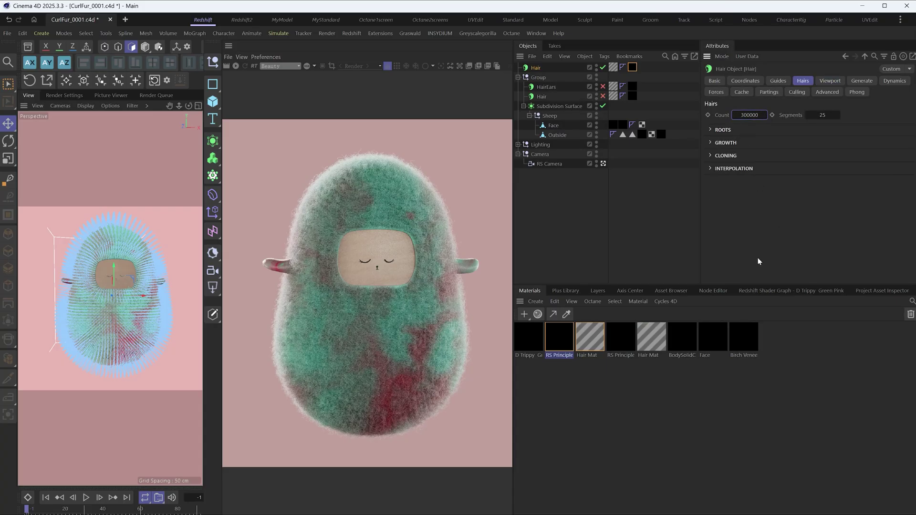